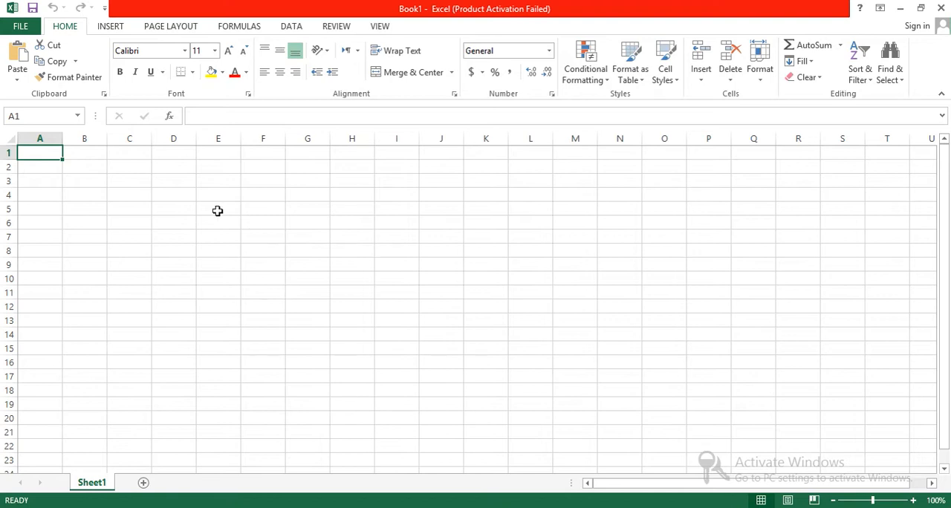
Enter the heading Name in cell D4 and Friday in cell E4
left_click(162, 196)
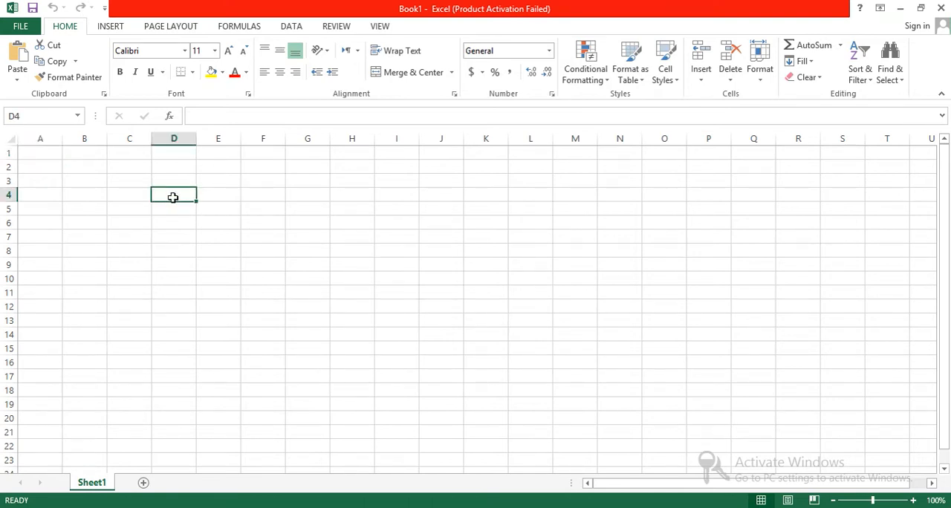
type("Name")
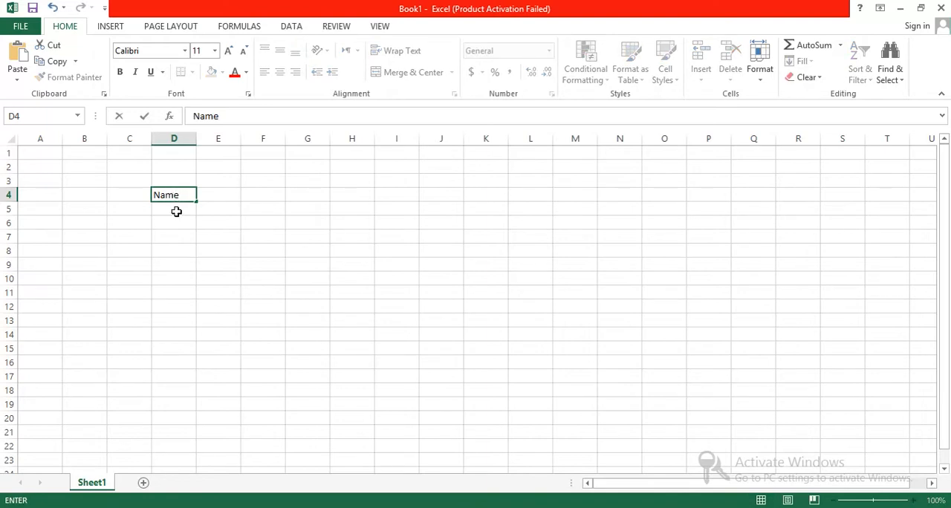
key("Return")
left_click(216, 197)
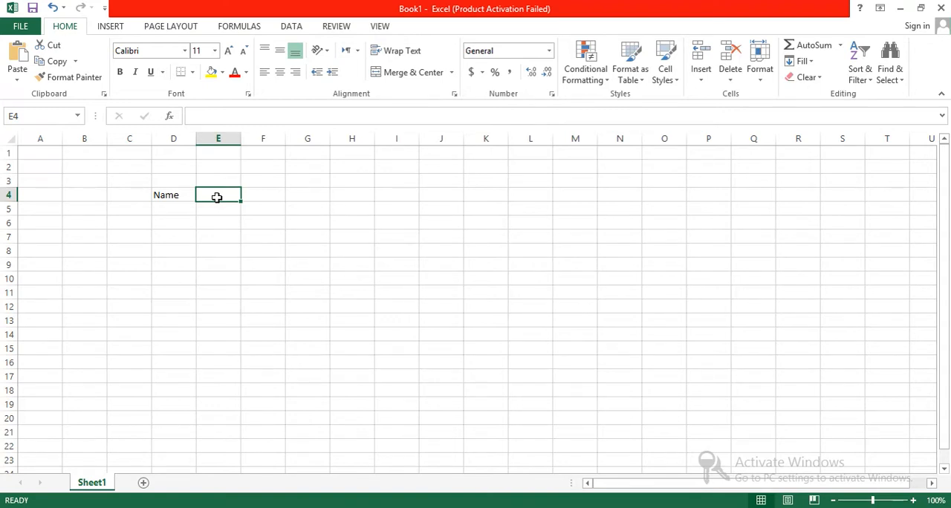
type("Friday")
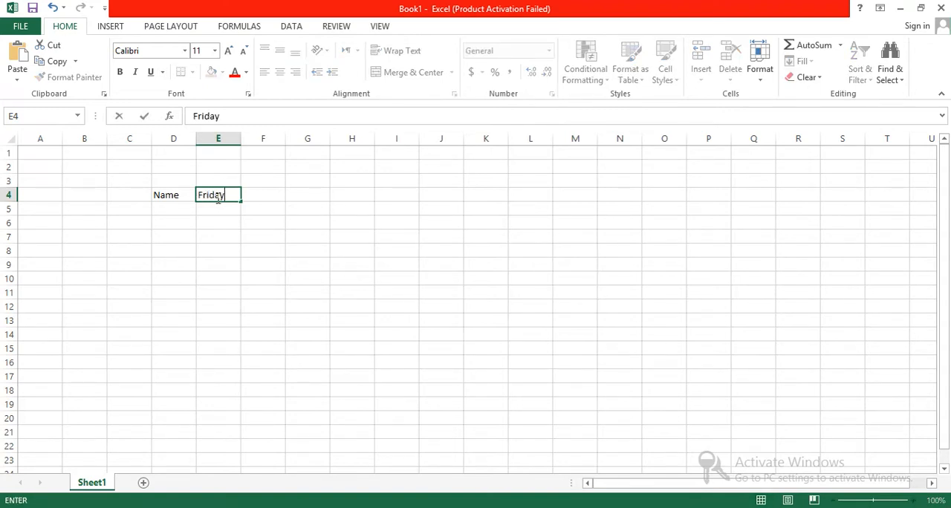
key("Tab")
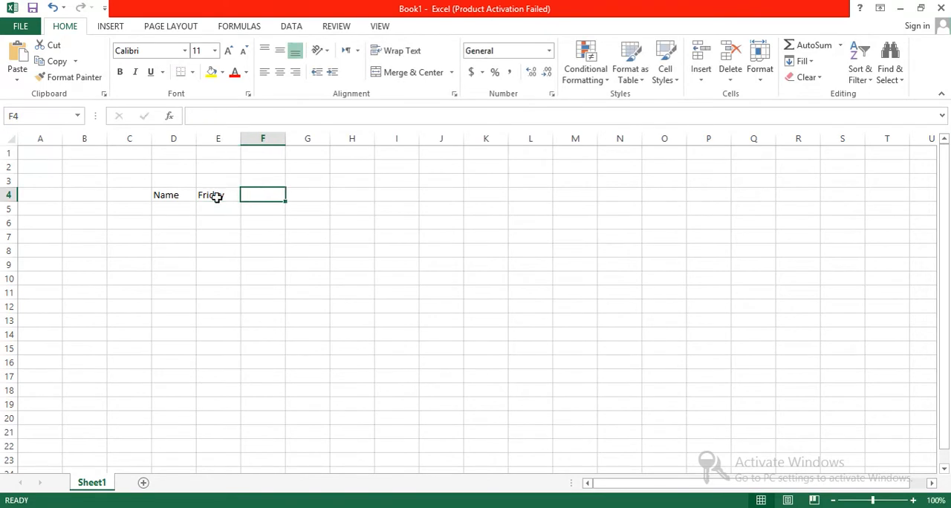
Continue the row 4 headings with Saturday in F4, Sunday in G4 and Monday in H4
type("Saturday")
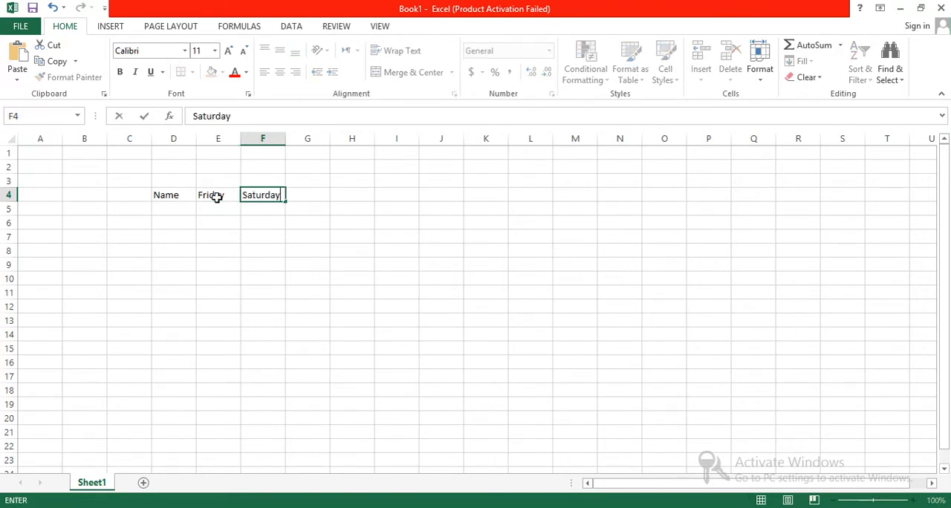
key("Tab")
type("Sunday")
key("Tab")
type("M")
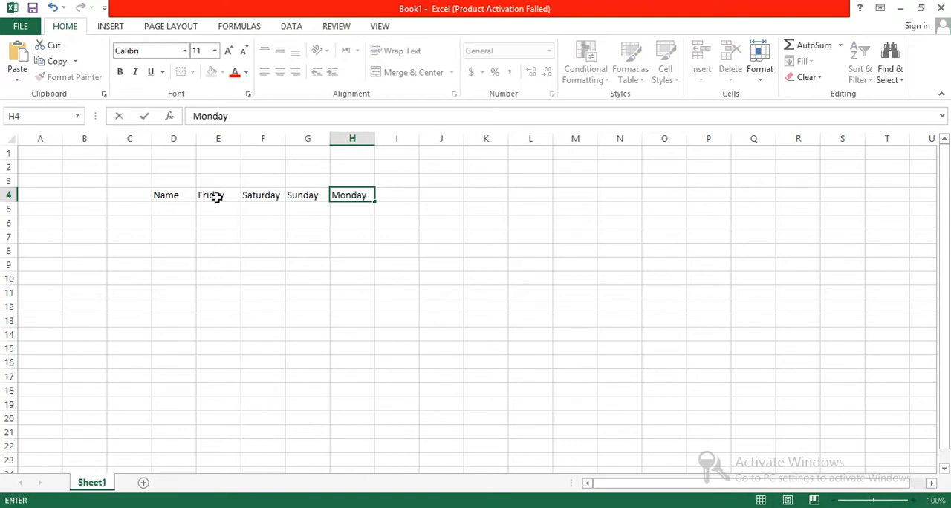
key("Return")
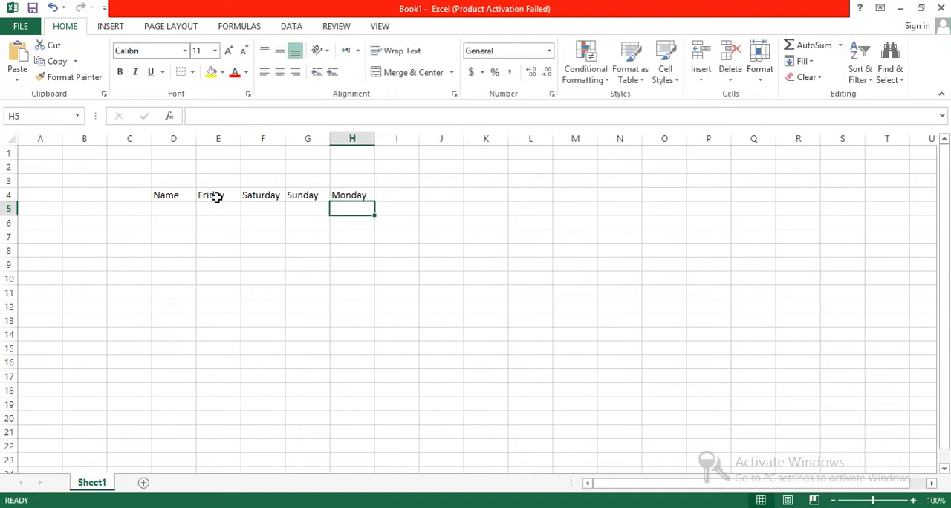
Apply All Borders to the range D4:I17
left_click_drag(156, 196, 417, 375)
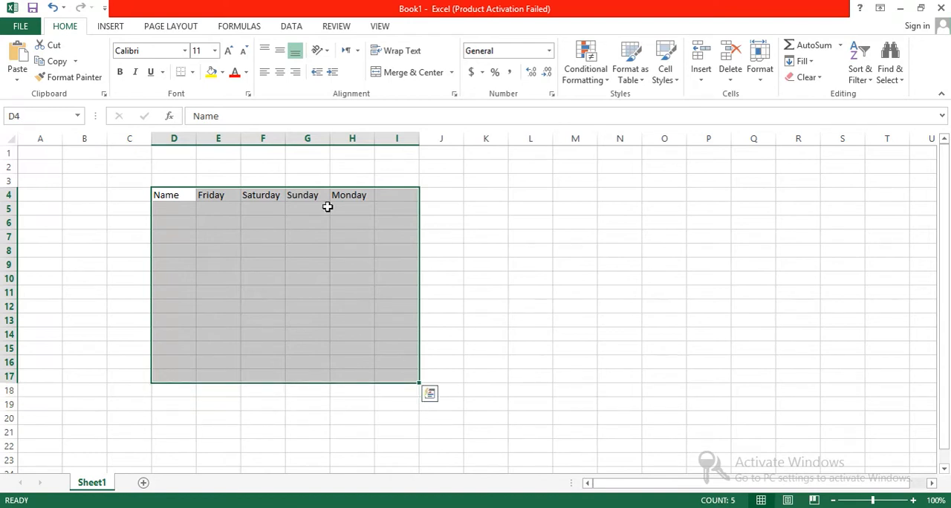
key("BackSpace")
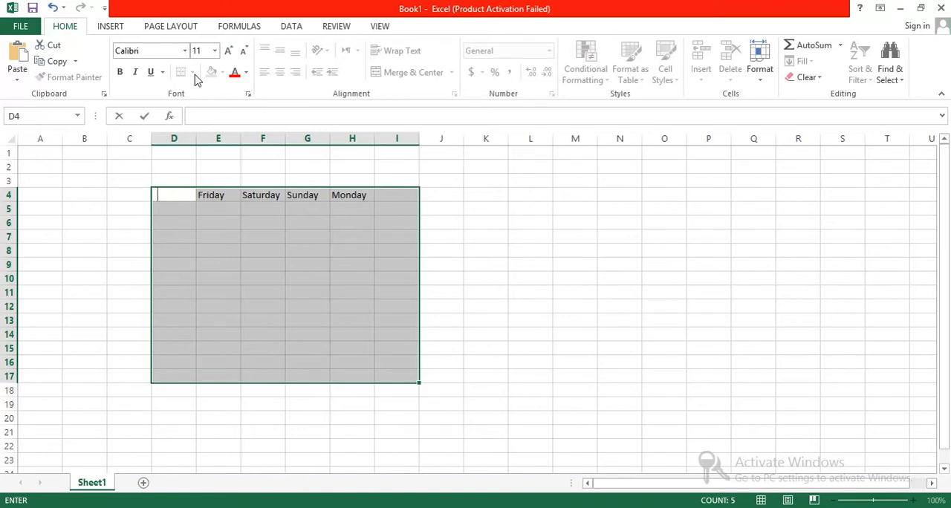
left_click(239, 236)
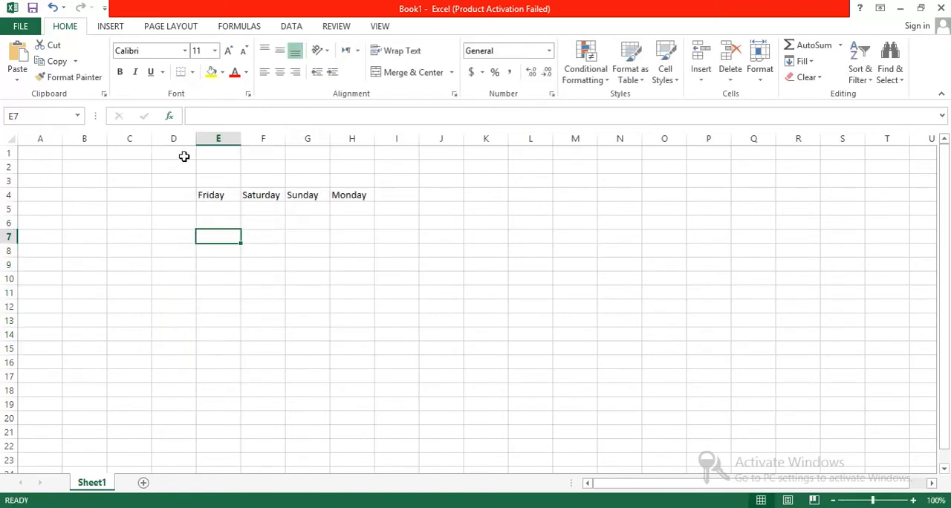
key("ctrl+z")
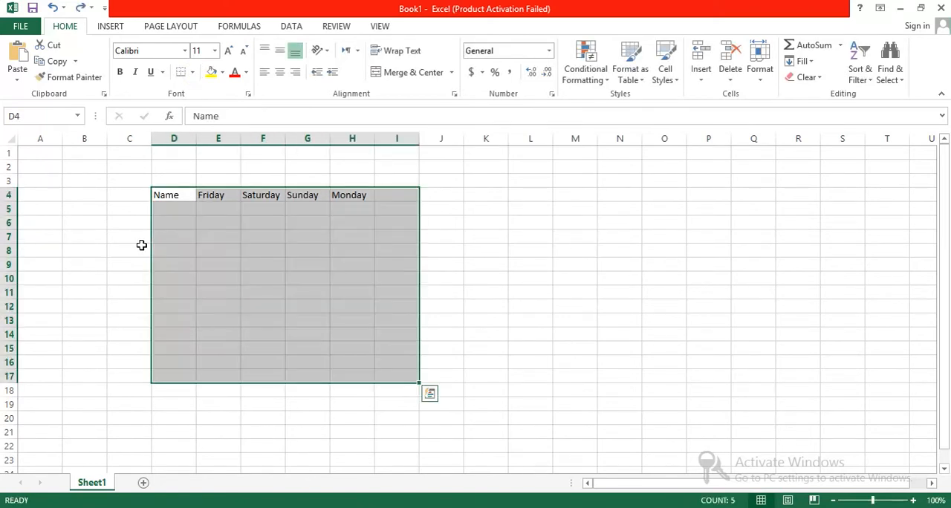
left_click(191, 72)
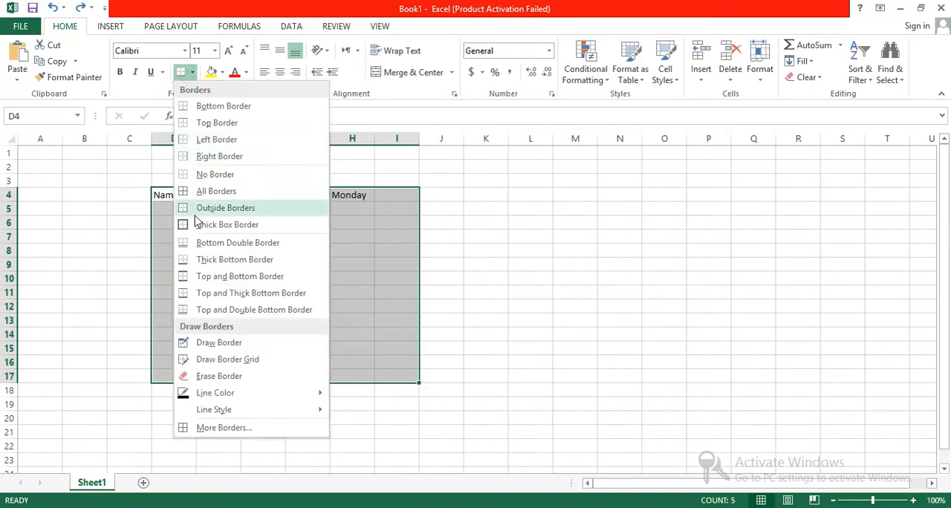
left_click(197, 187)
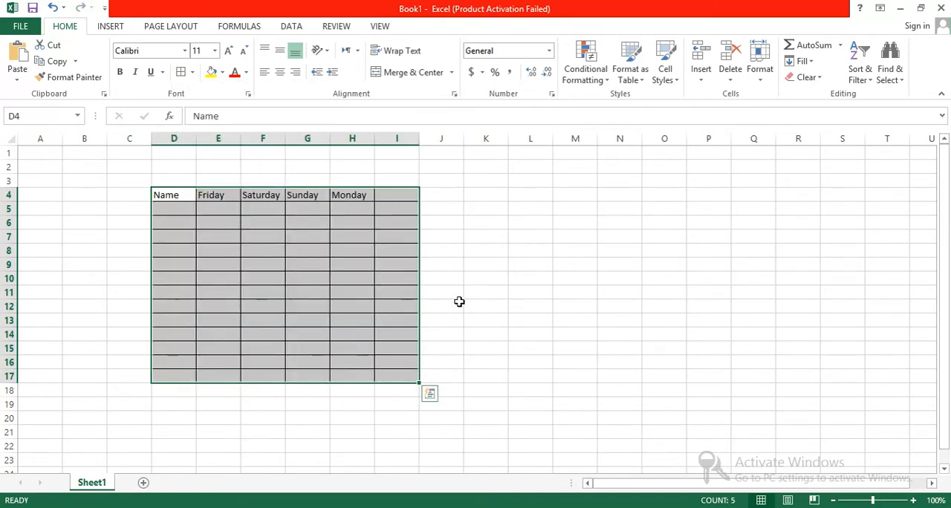
Enter the heading Total in cell I4
left_click(394, 191)
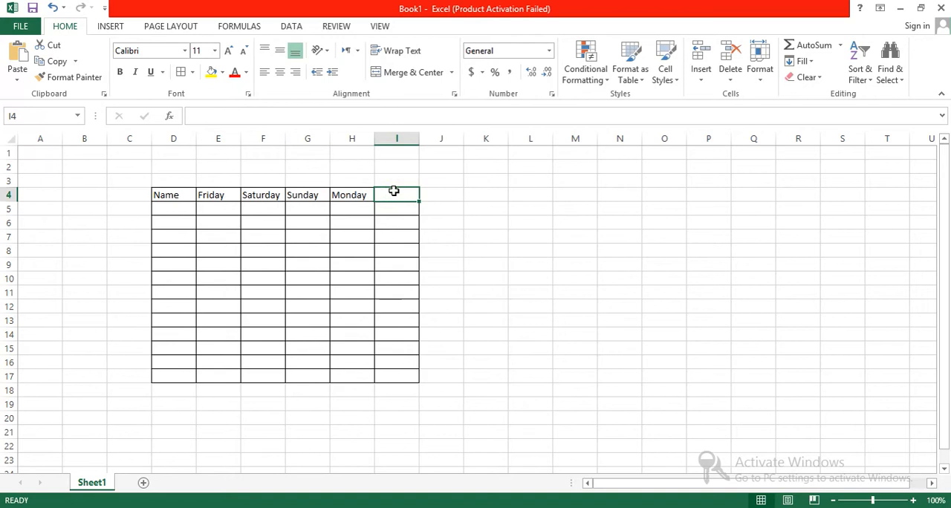
type("Total")
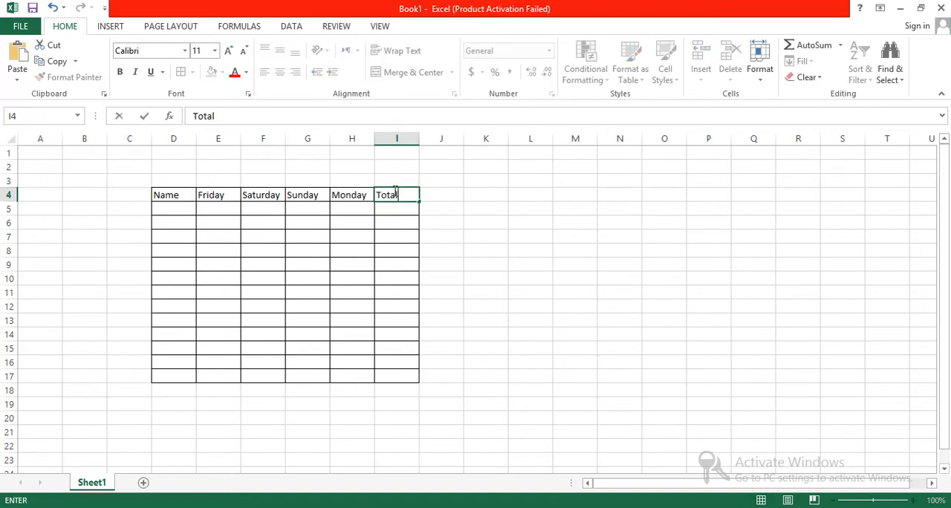
left_click(451, 227)
Create a table from the headings in D4:I4, leaving the option for existing headers off
left_click_drag(405, 196, 194, 204)
left_click(493, 245)
left_click_drag(406, 195, 177, 195)
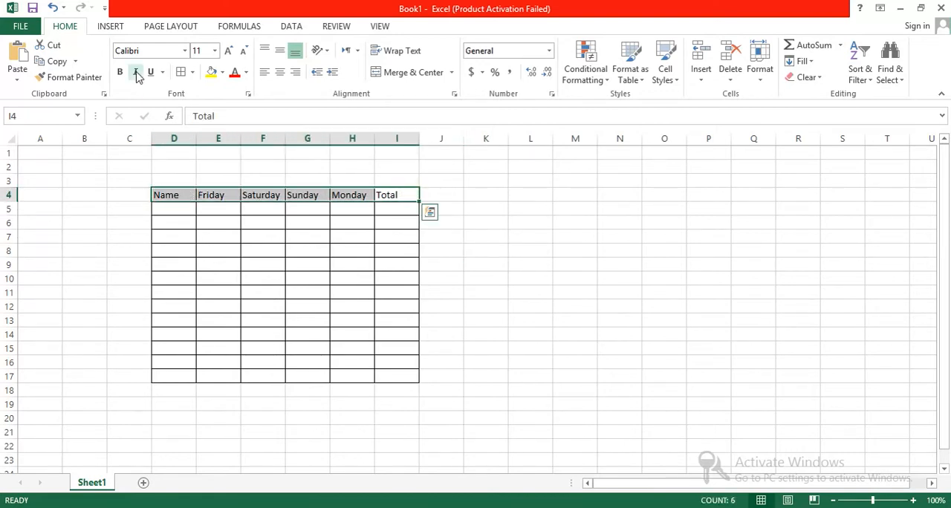
left_click(108, 28)
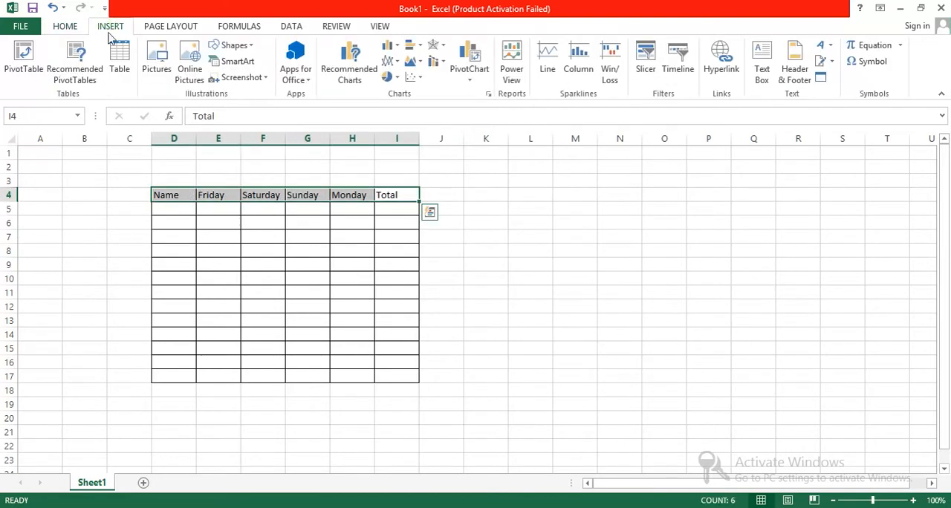
left_click(122, 82)
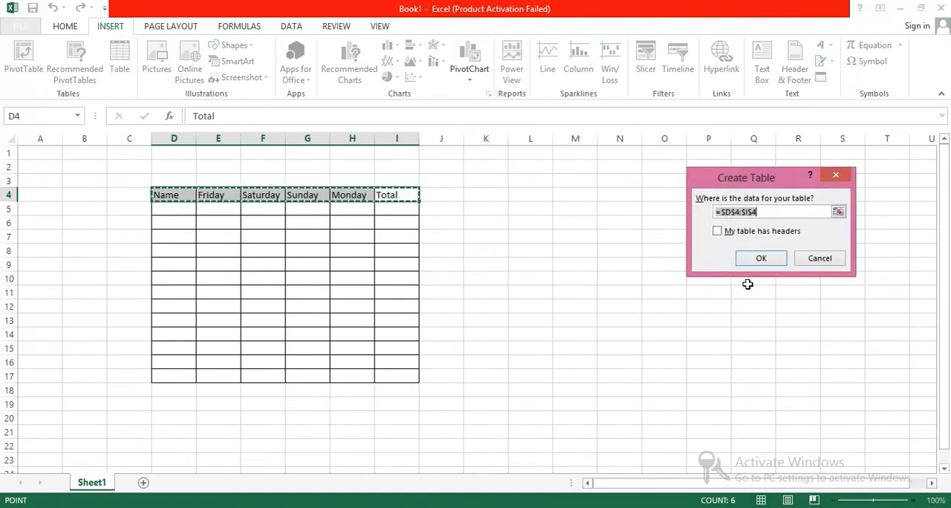
left_click(757, 260)
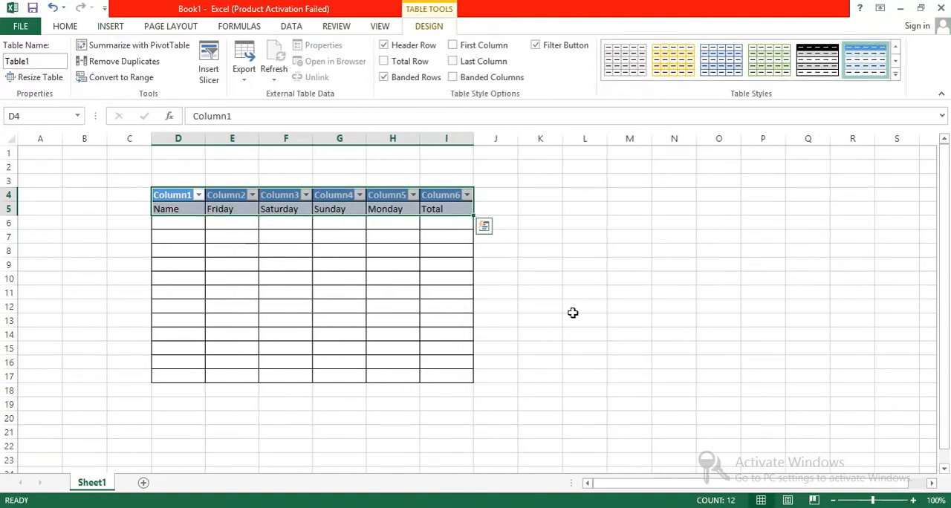
left_click(552, 375)
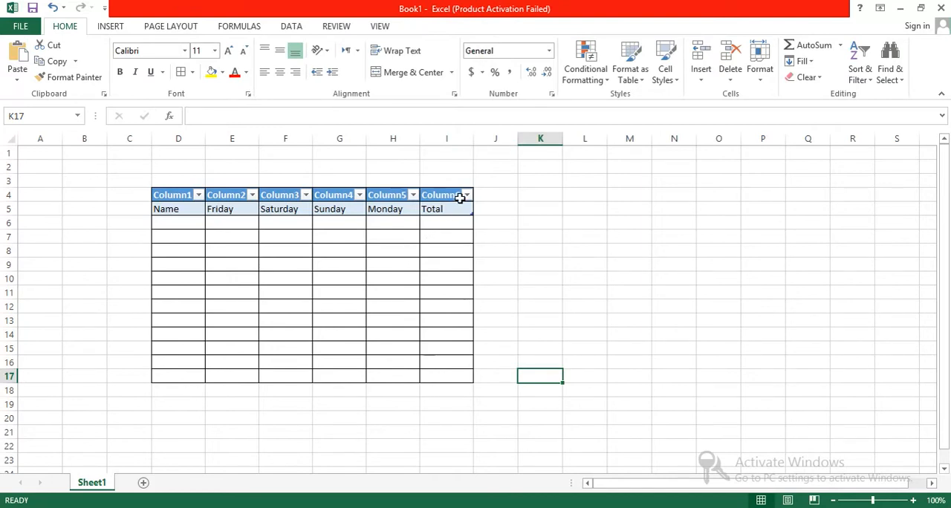
Move Total from I5 up into the Column6 header cell
left_click(437, 213)
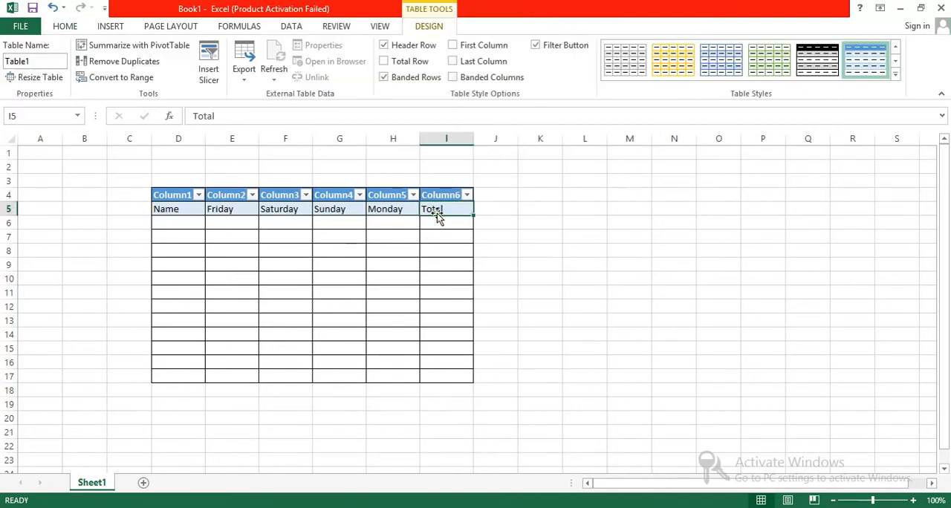
key("ctrl+x")
left_click(436, 197)
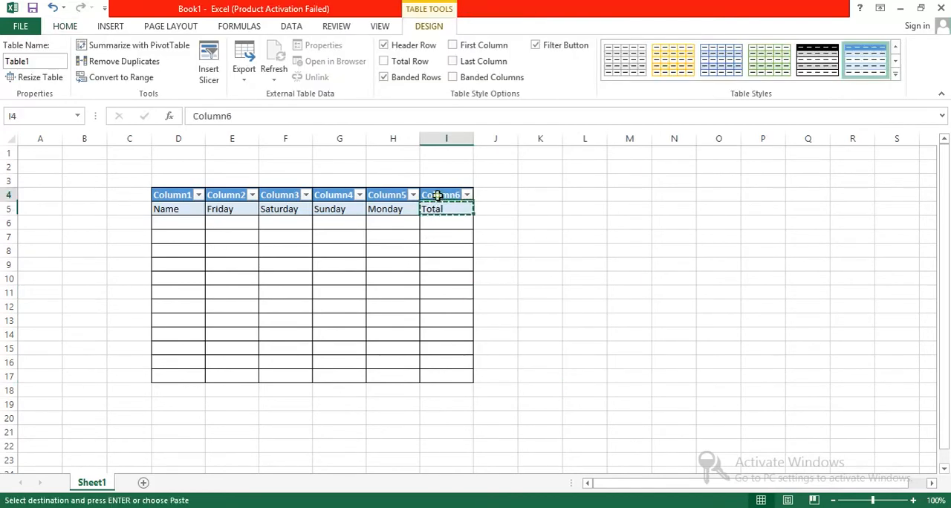
key("Return")
left_click(501, 227)
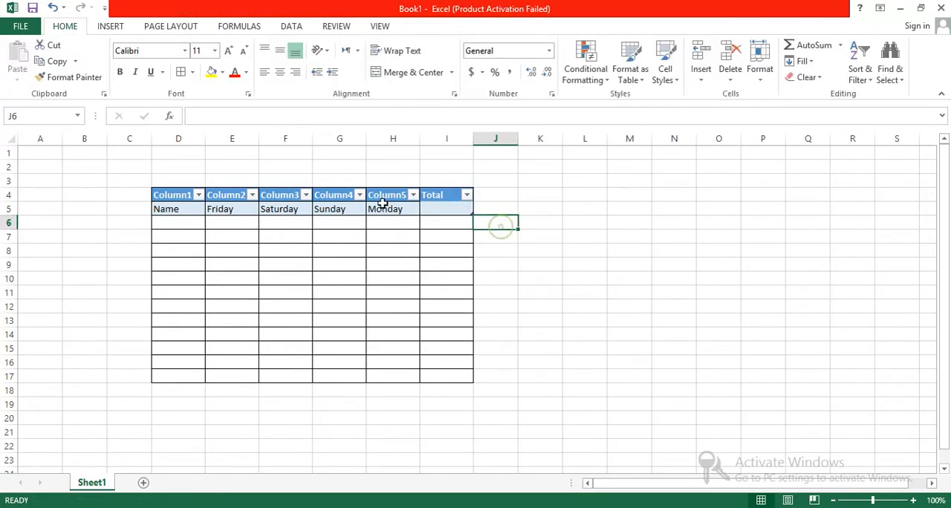
Move Monday and Sunday from row 5 up into the Column5 and Column4 header cells
left_click(382, 211)
key("ctrl+x")
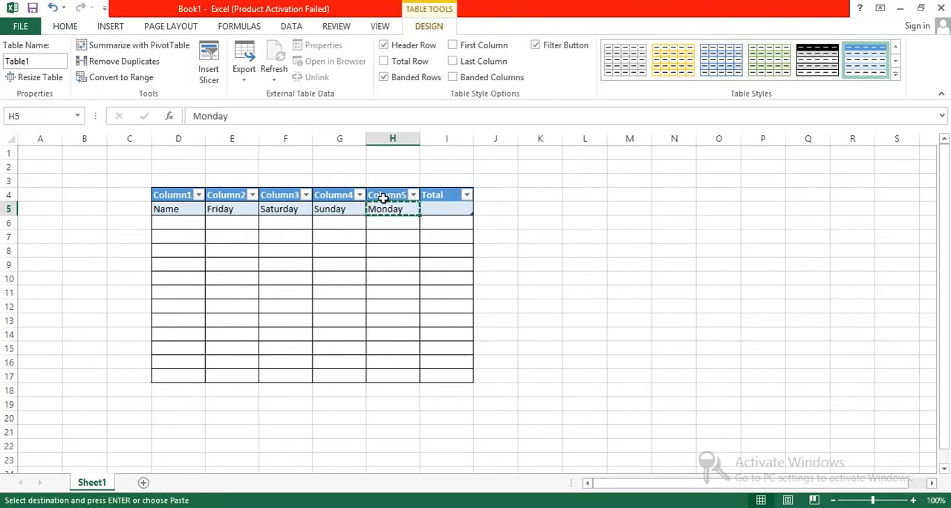
left_click(383, 198)
key("Return")
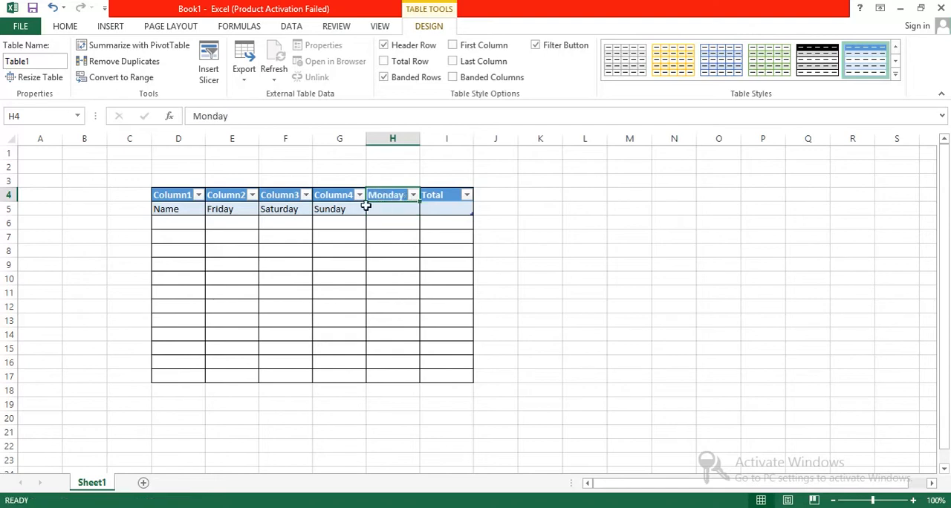
left_click(340, 208)
key("ctrl+x")
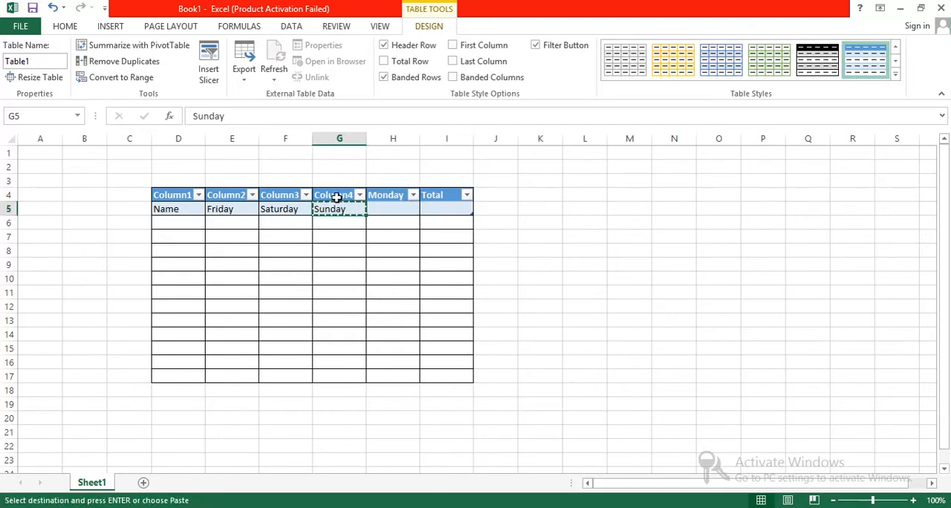
left_click(334, 196)
key("Return")
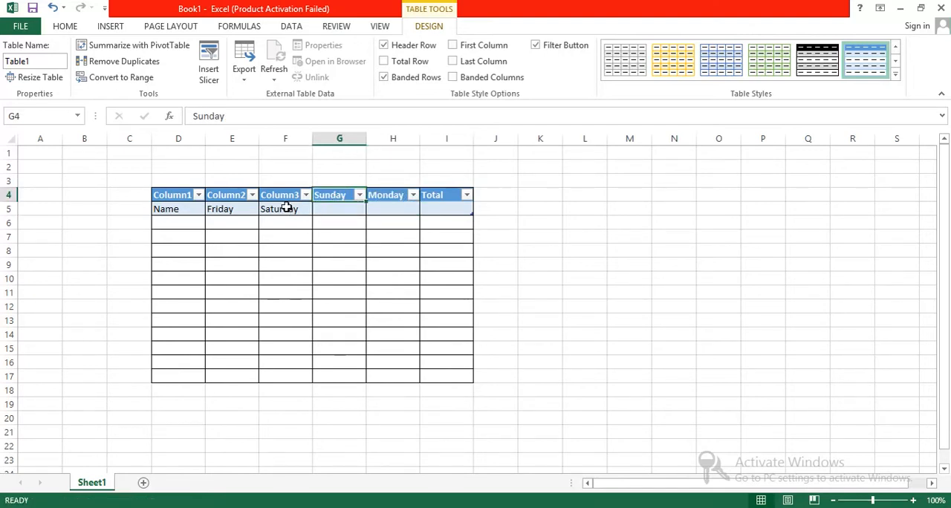
Move Saturday and Friday from row 5 up into the Column3 and Column2 header cells
left_click(287, 208)
key("ctrl+x")
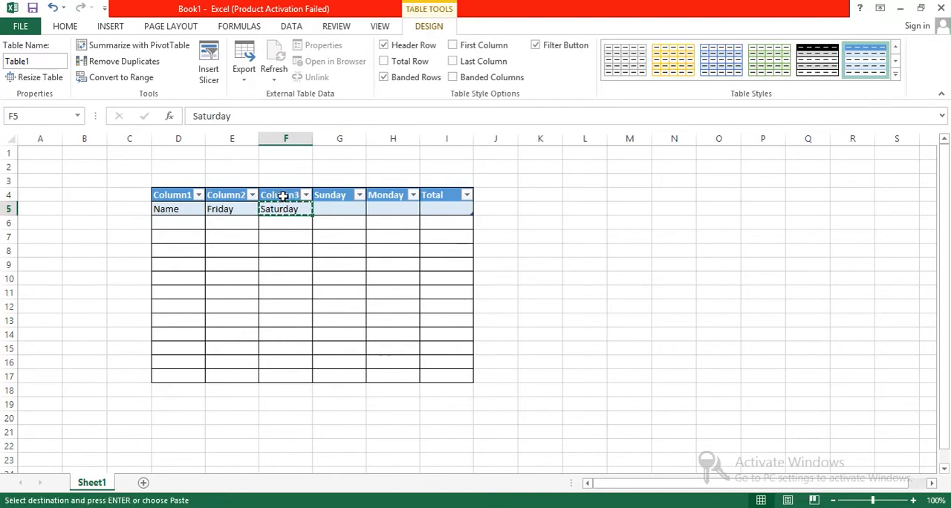
left_click(283, 196)
key("Return")
left_click(238, 208)
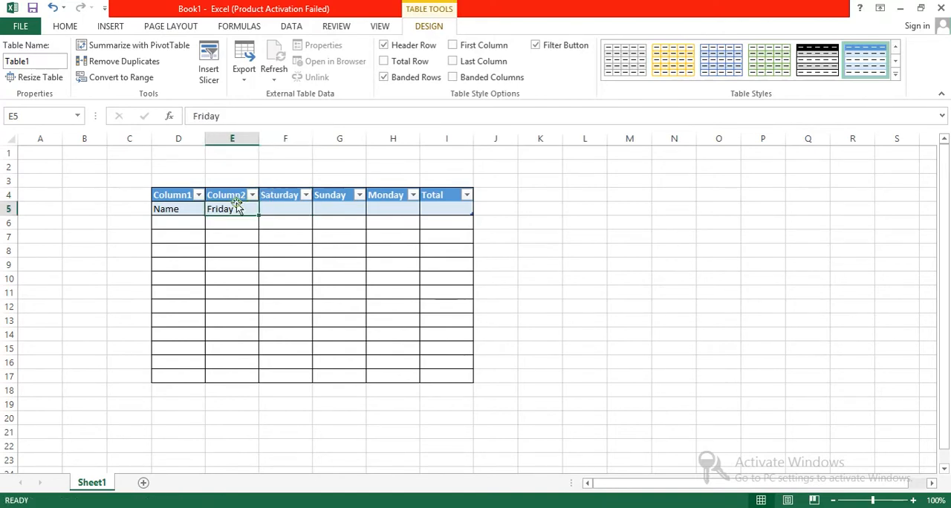
key("ctrl+x")
left_click(225, 194)
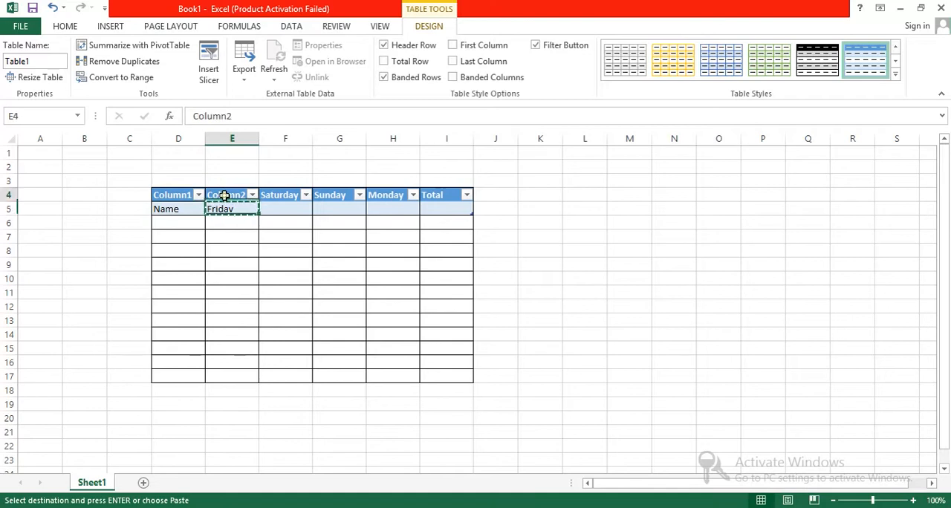
key("Return")
Move Name from D5 up into the Column1 header cell and re-enter it there as Name
left_click(190, 208)
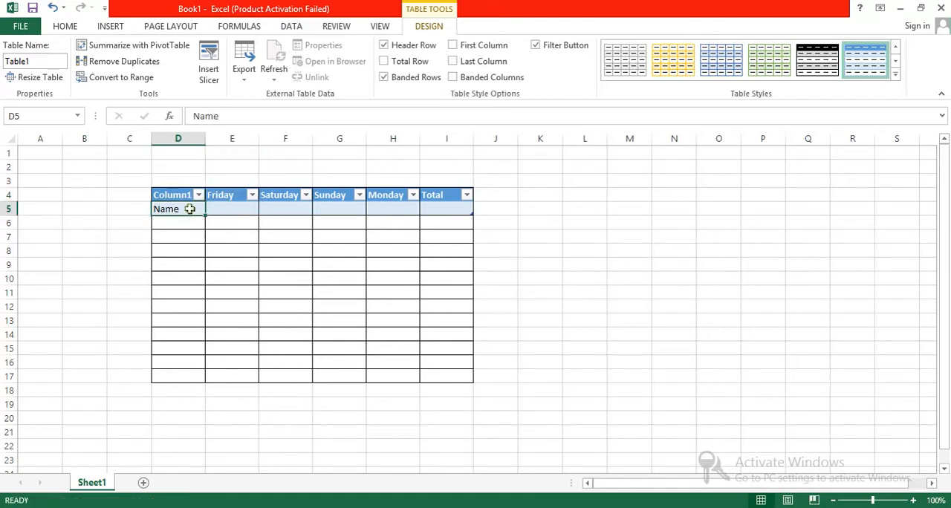
key("ctrl+x")
left_click(184, 196)
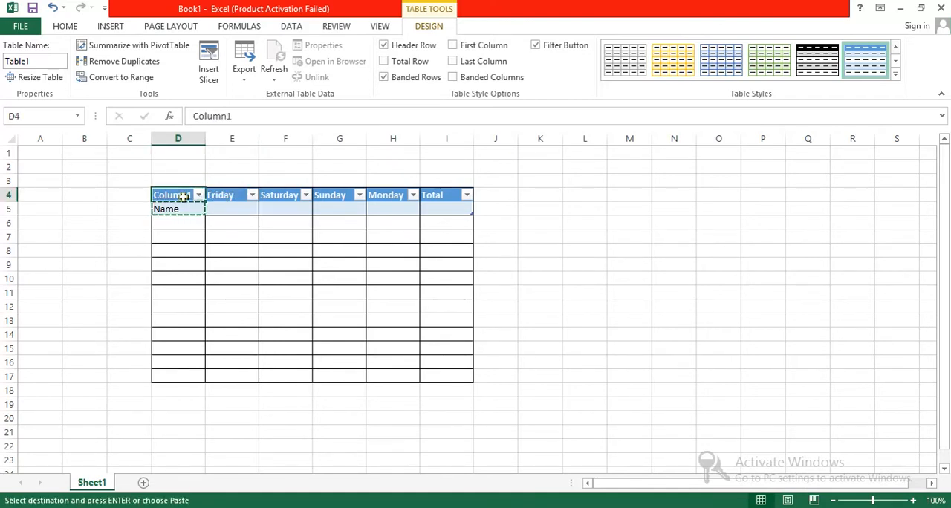
key("Return")
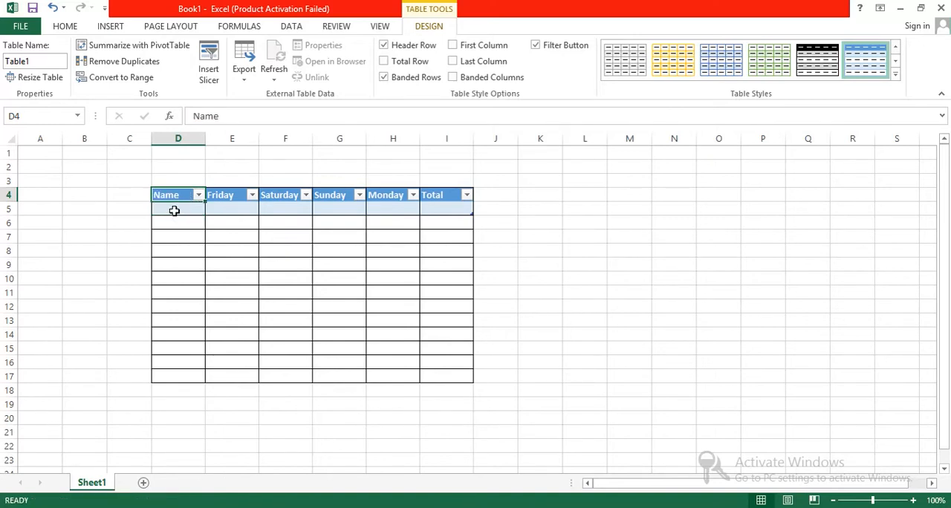
key("BackSpace")
type("Name")
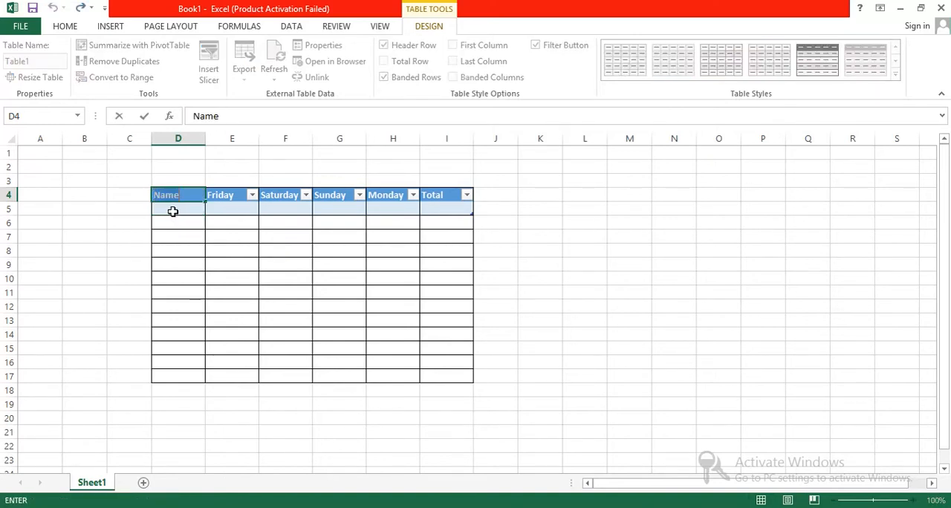
left_click(173, 212)
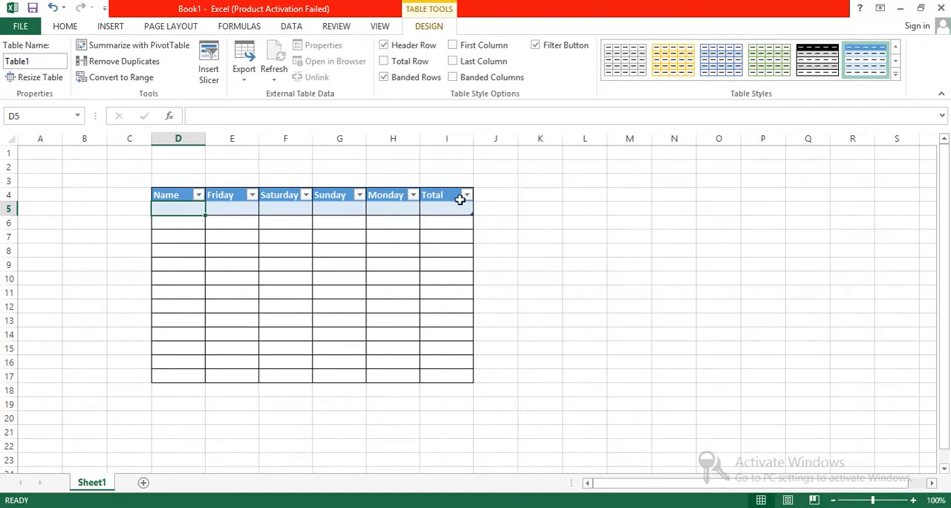
Increase the font size of the header row D4:I4 to 14
left_click_drag(455, 196, 182, 197)
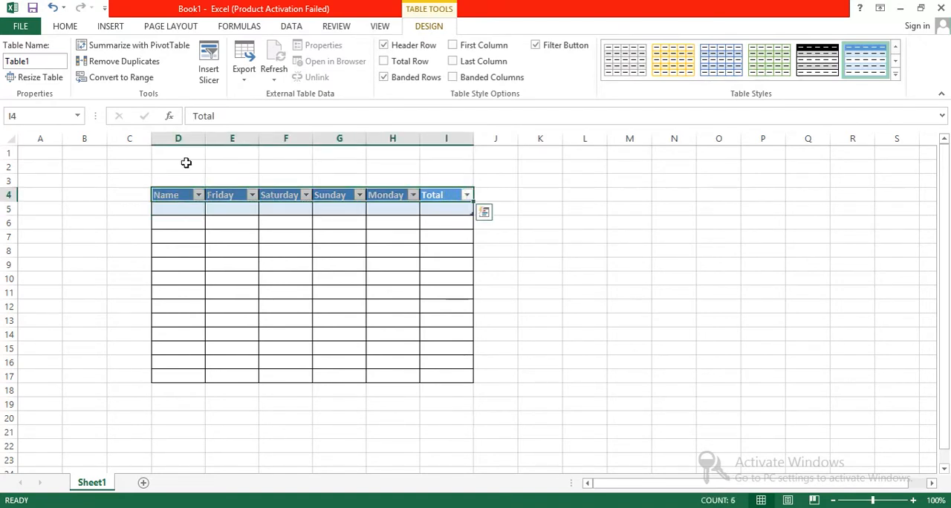
left_click(66, 26)
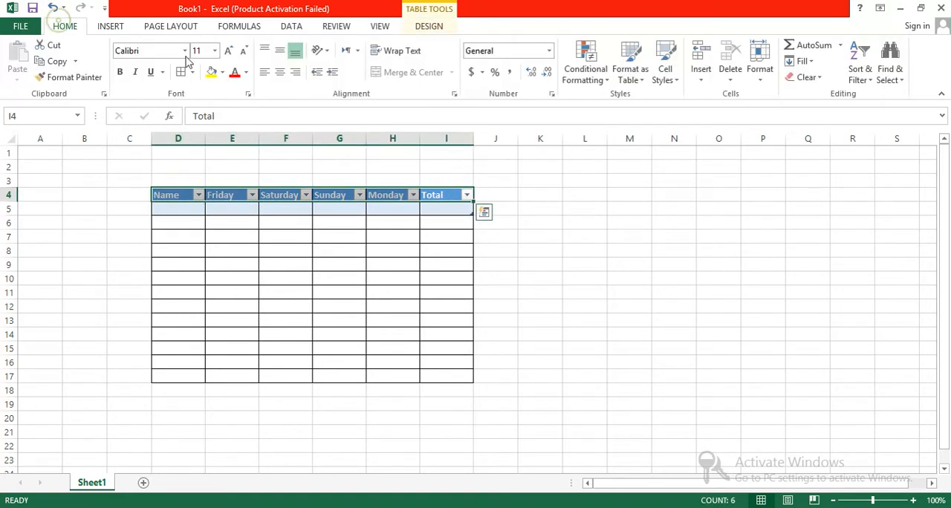
left_click(228, 50)
left_click(227, 51)
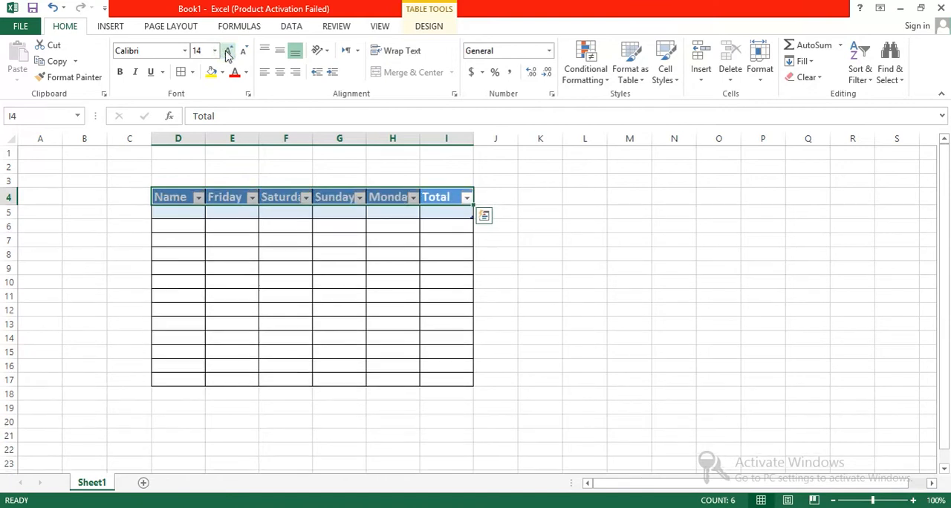
Auto-fit the widths of columns E to I to their header text
double_click(470, 137)
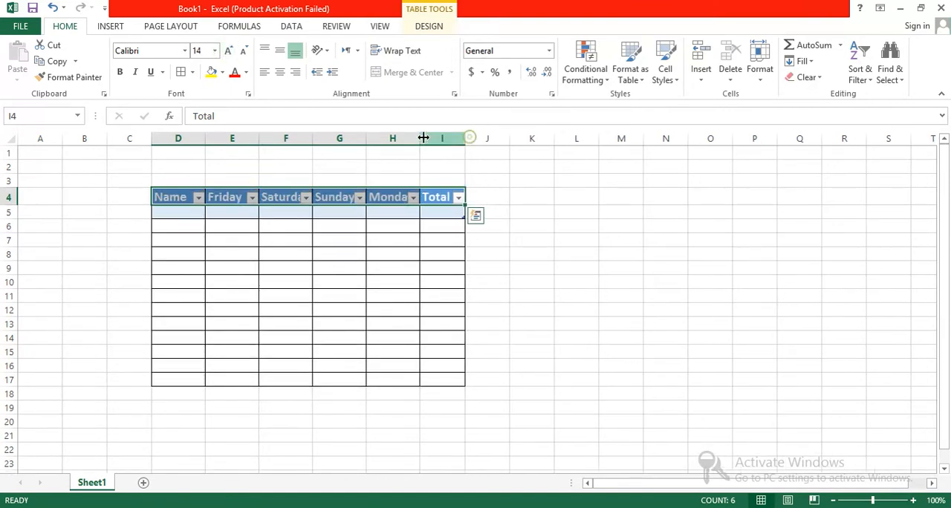
double_click(415, 136)
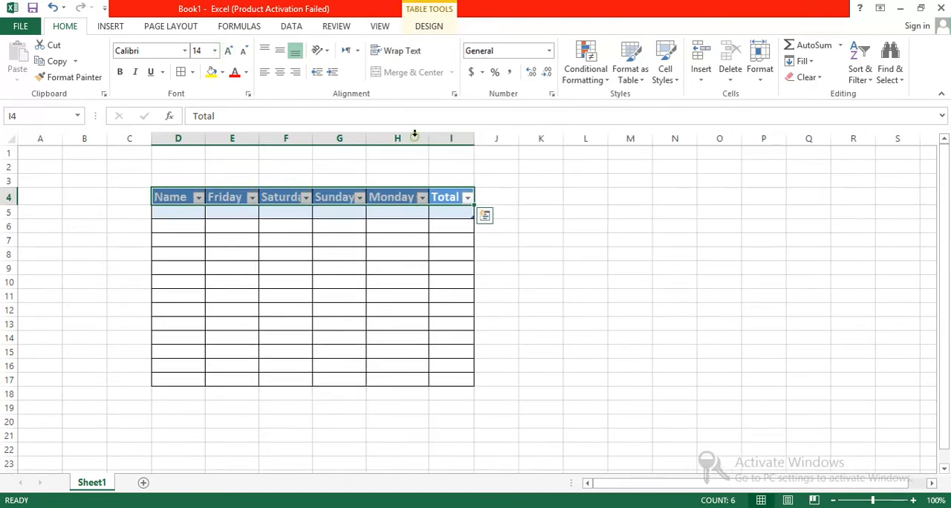
double_click(366, 137)
double_click(313, 137)
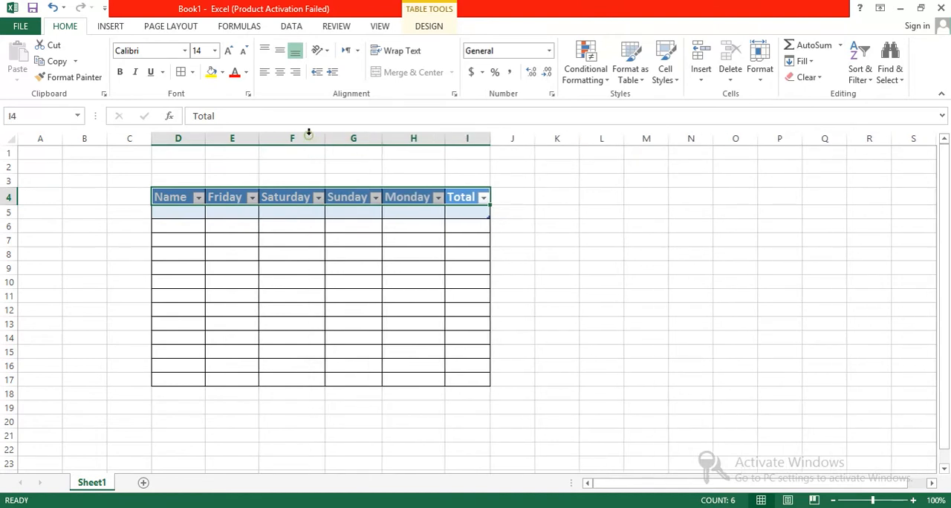
double_click(258, 137)
left_click(198, 133)
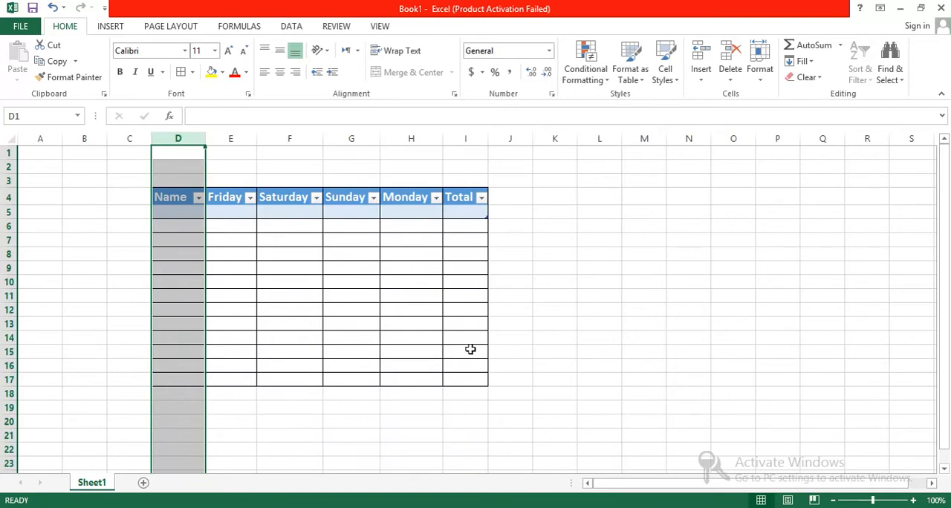
Widen columns D to I slightly so each header has some spare room
left_click_drag(487, 136, 501, 137)
left_click_drag(444, 137, 451, 136)
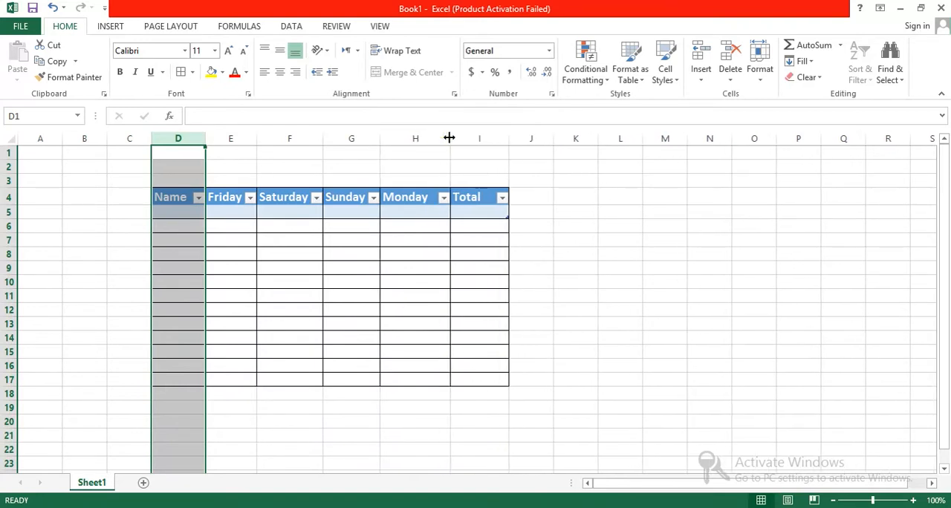
left_click_drag(379, 137, 385, 136)
left_click_drag(324, 137, 329, 138)
left_click_drag(254, 138, 210, 138)
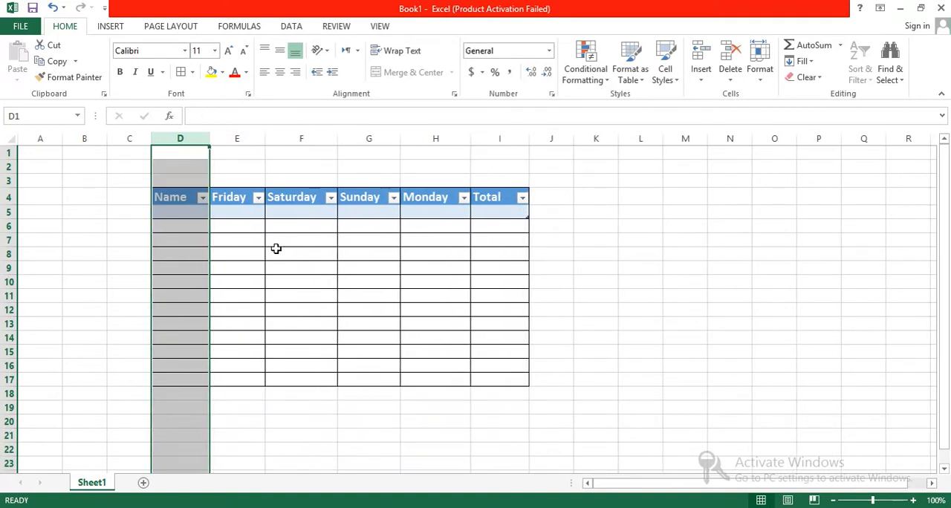
left_click(566, 350)
Turn off the filter buttons in the table's header row
left_click(170, 197)
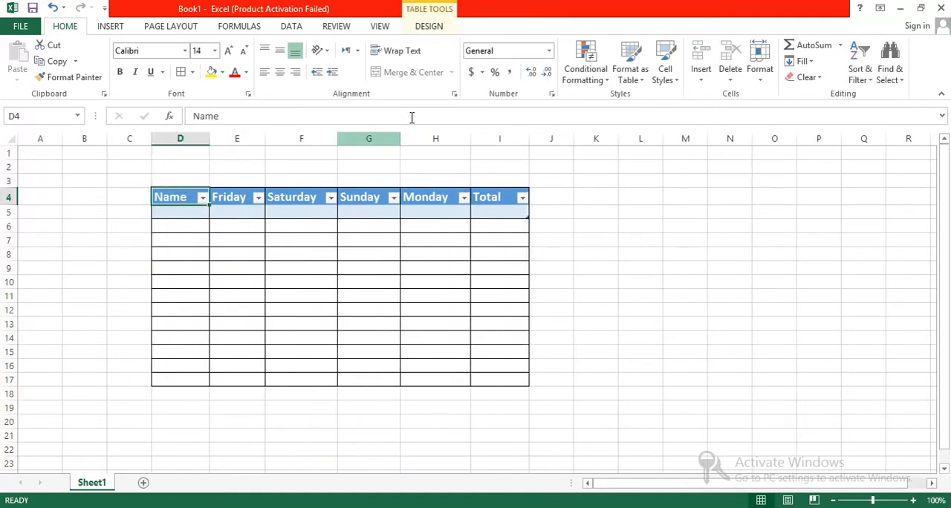
left_click(426, 26)
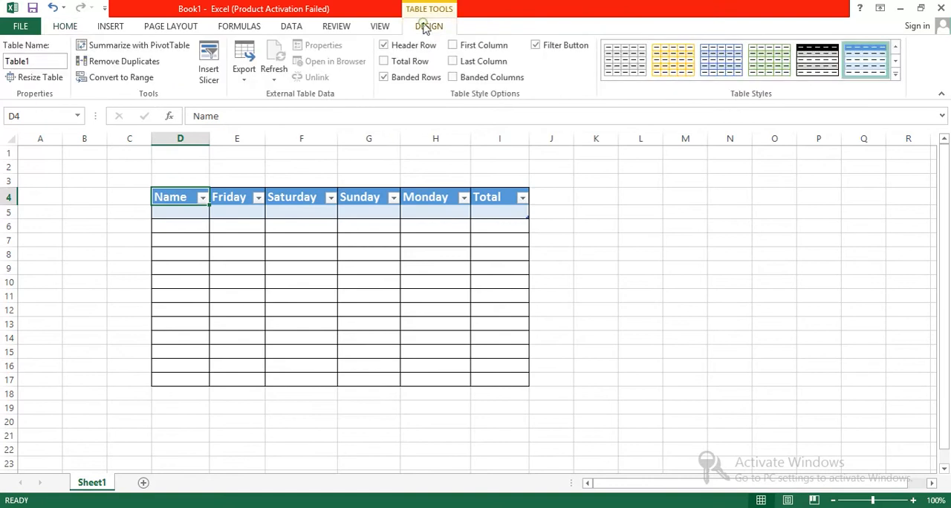
left_click(562, 46)
left_click(578, 321)
Centre the header text in D4:I4 horizontally
left_click_drag(512, 198, 179, 198)
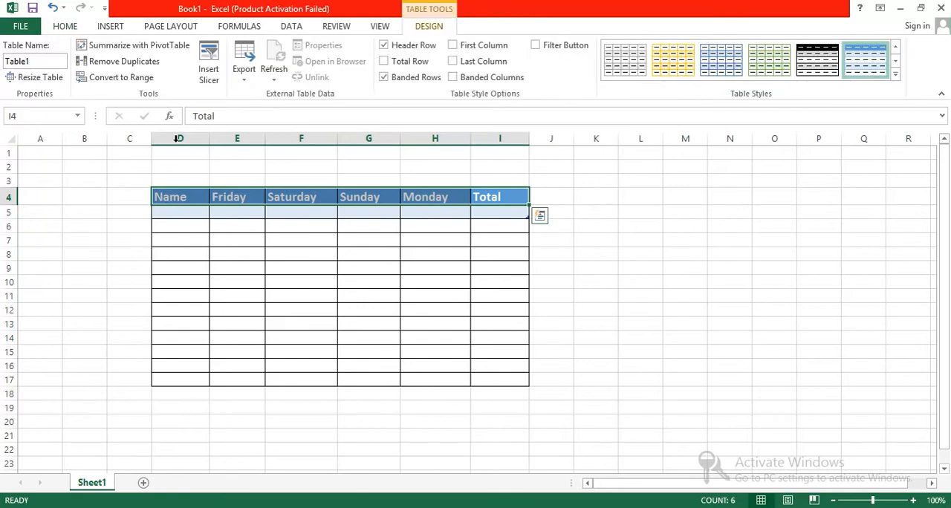
left_click(64, 26)
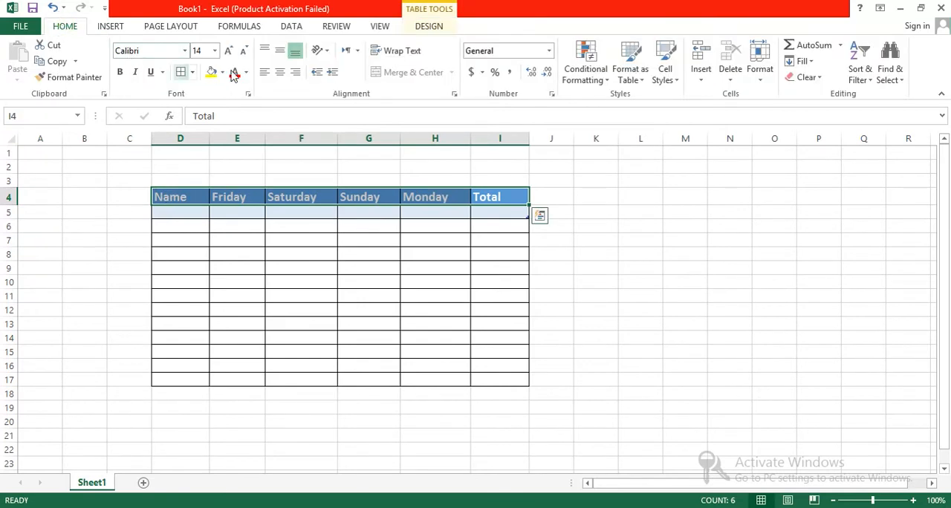
left_click(280, 72)
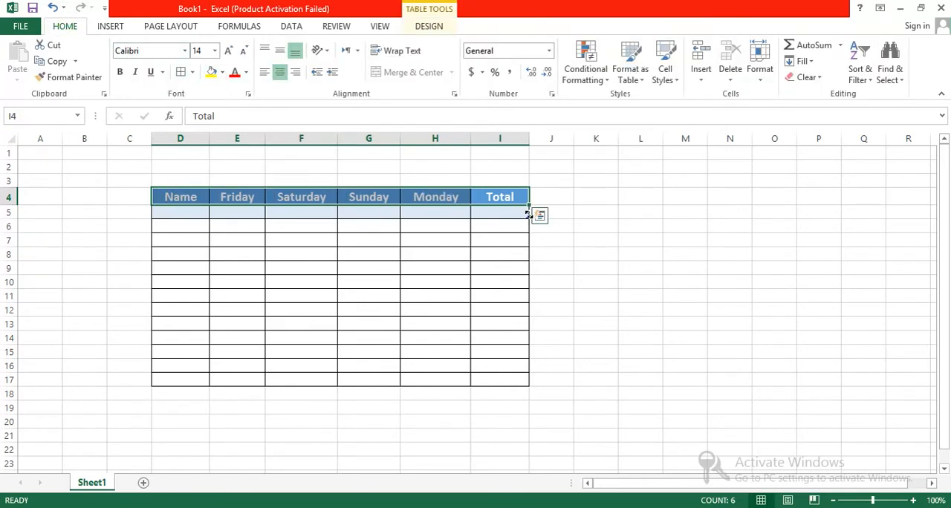
Extend the table's range down to row 13
left_click_drag(528, 217, 529, 329)
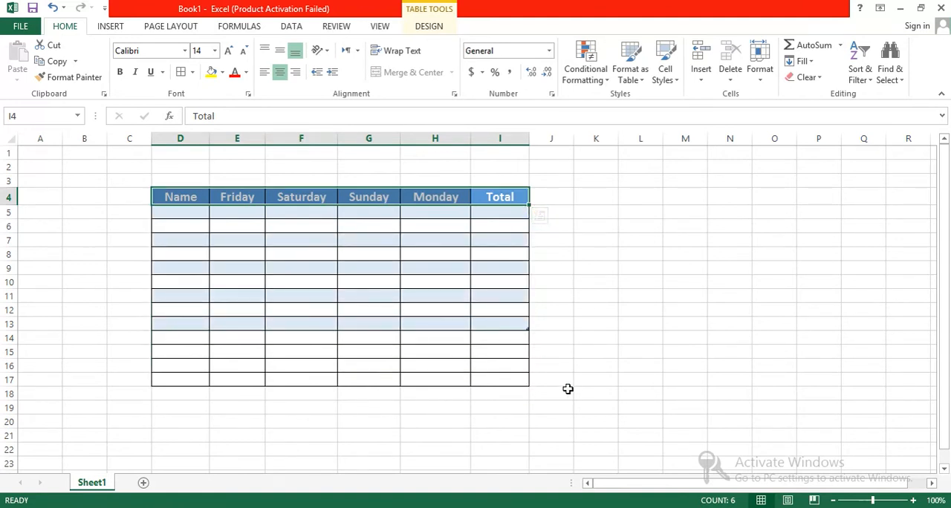
left_click(575, 392)
left_click(514, 321)
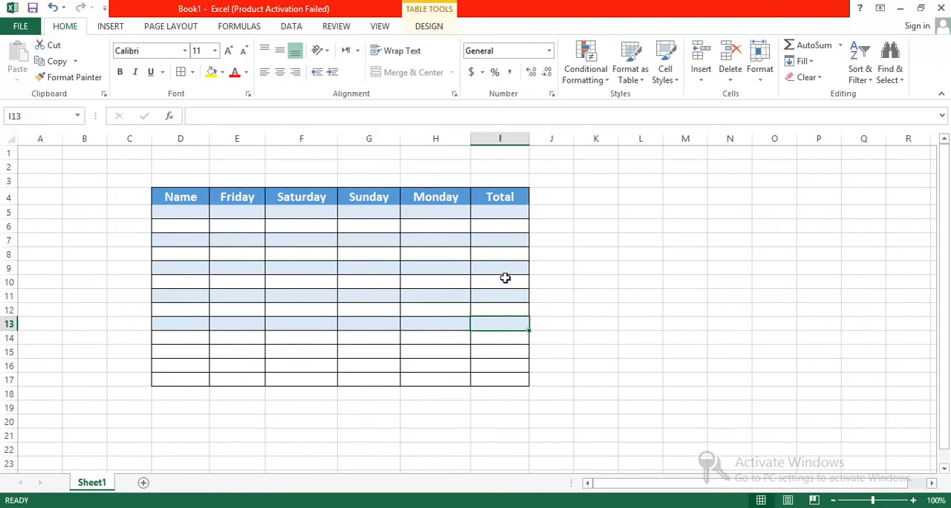
Apply the blue gridded table style from the Light group to the table
left_click(494, 196)
left_click(429, 26)
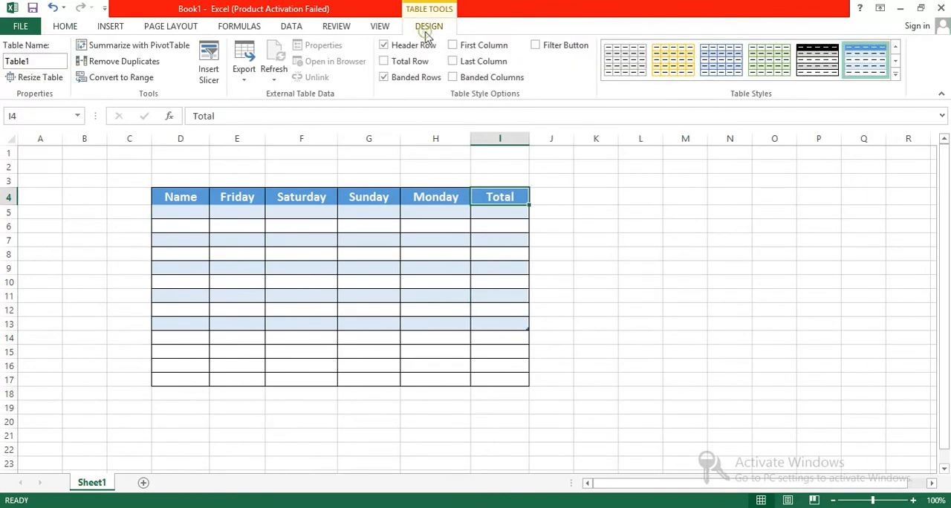
left_click(896, 75)
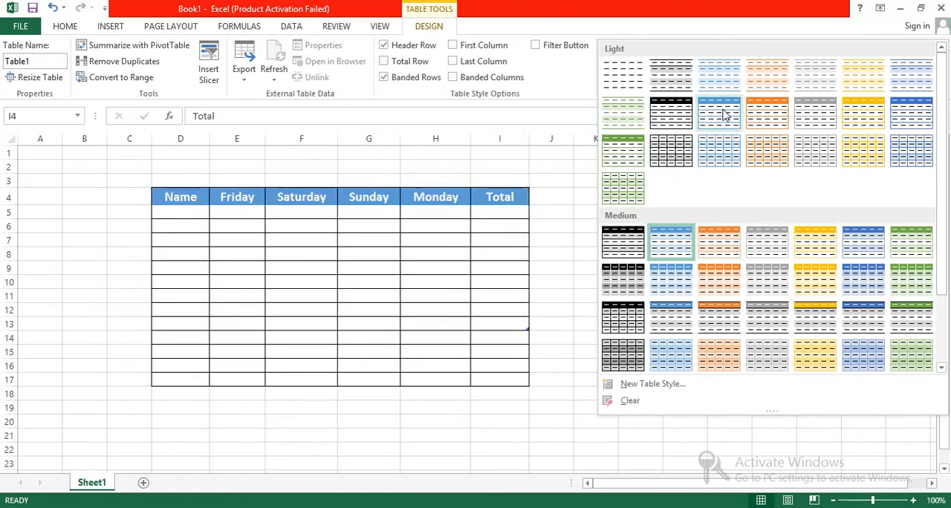
left_click(718, 153)
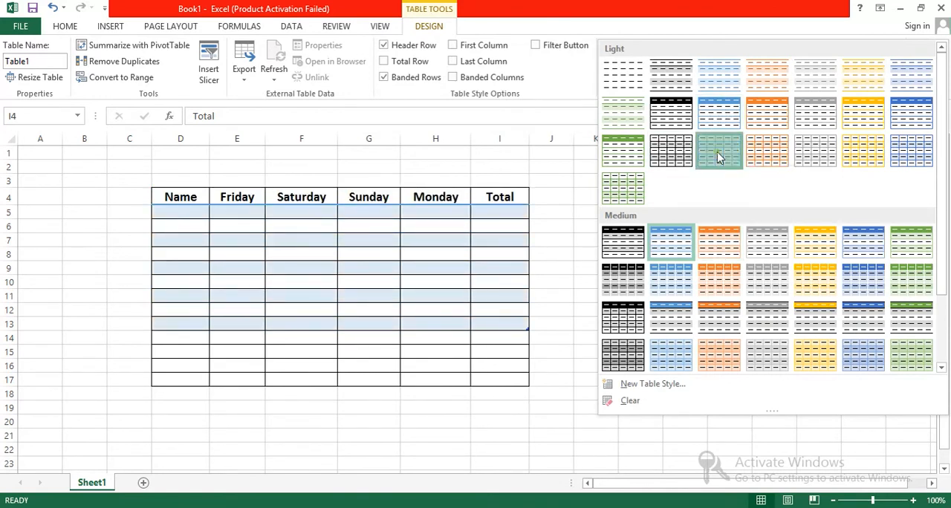
Remove all borders from the cells D14:J17 below the table
left_click_drag(538, 383, 169, 339)
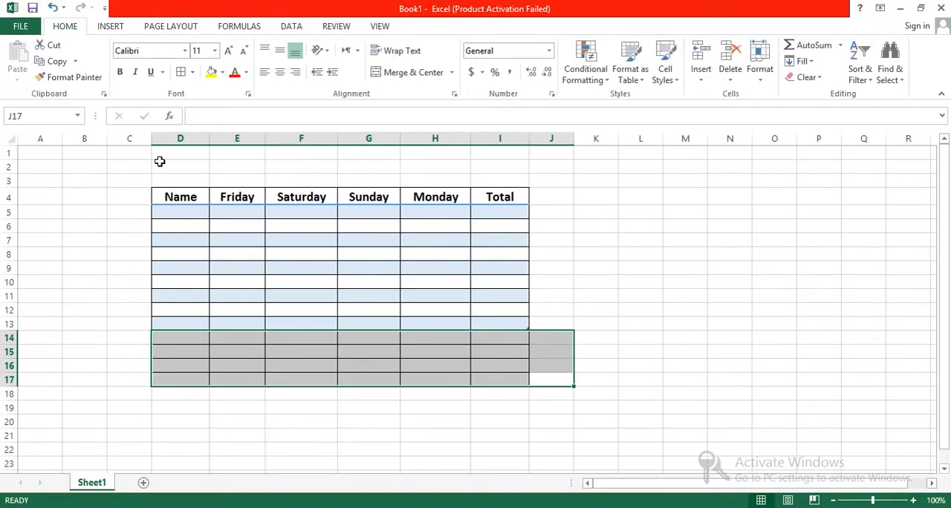
left_click(192, 72)
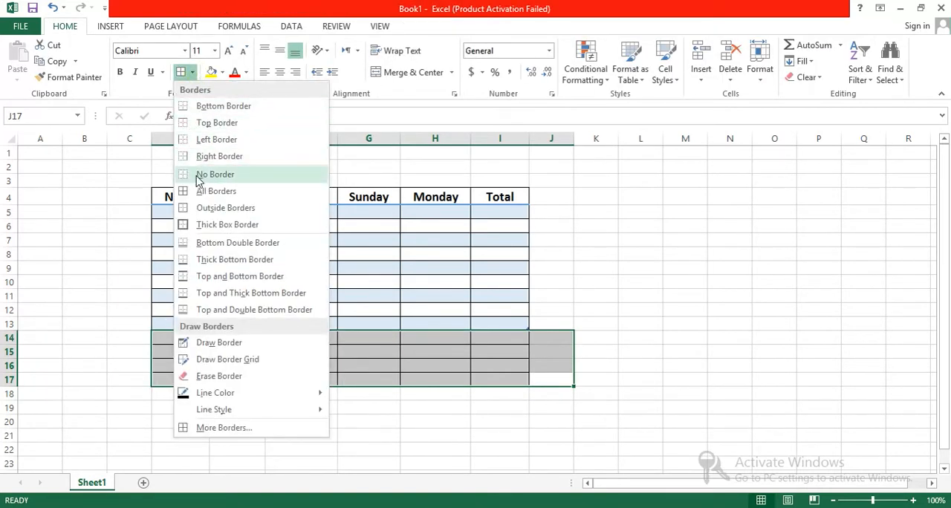
left_click(196, 175)
left_click(623, 323)
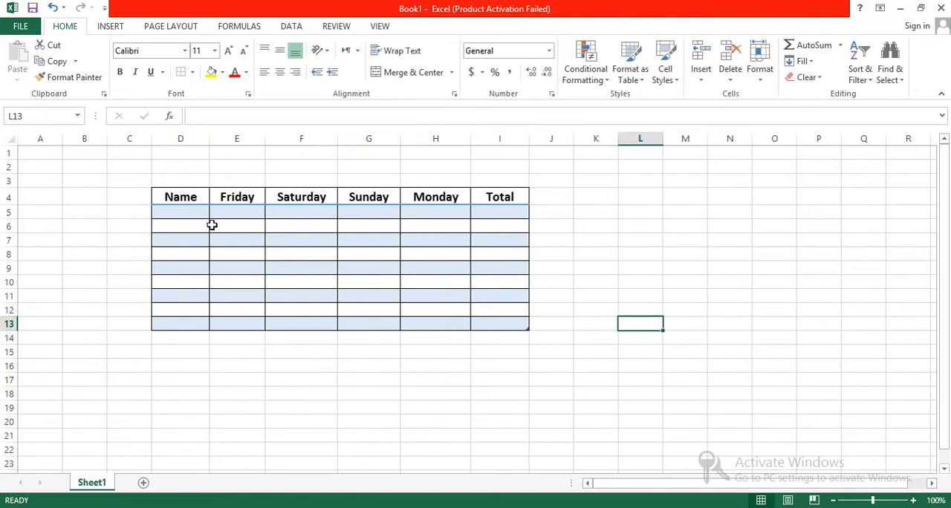
Enter the first two people's names in D5 and D6 of the Name column
left_click(179, 212)
type("Ishaq")
key("Return")
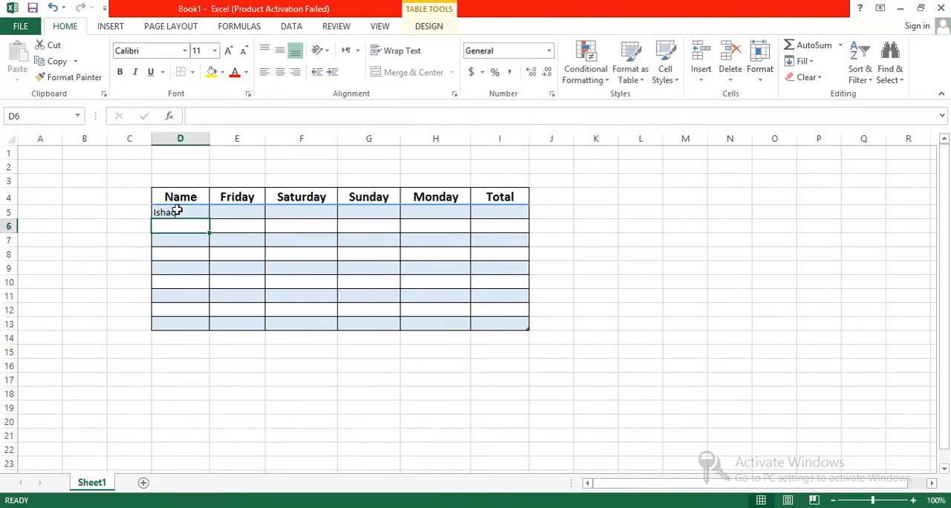
type("Tari")
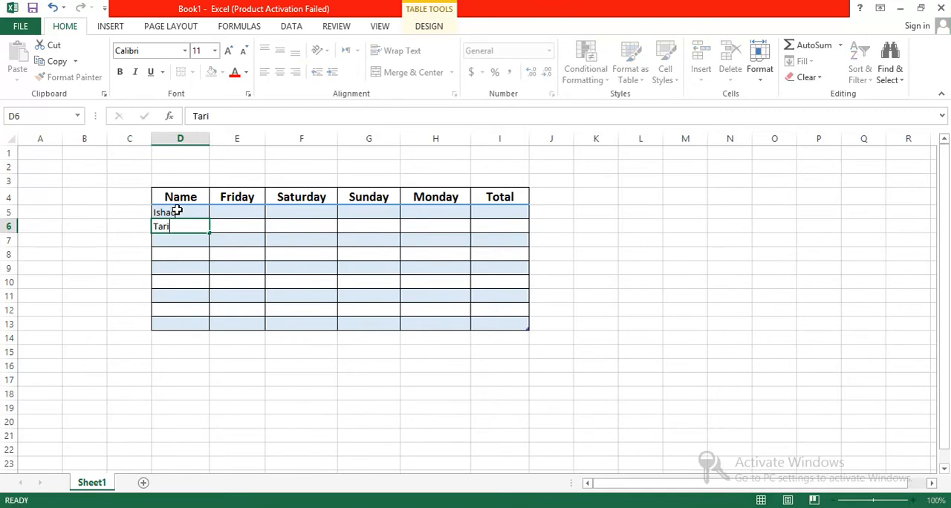
key("Tab")
key("Left")
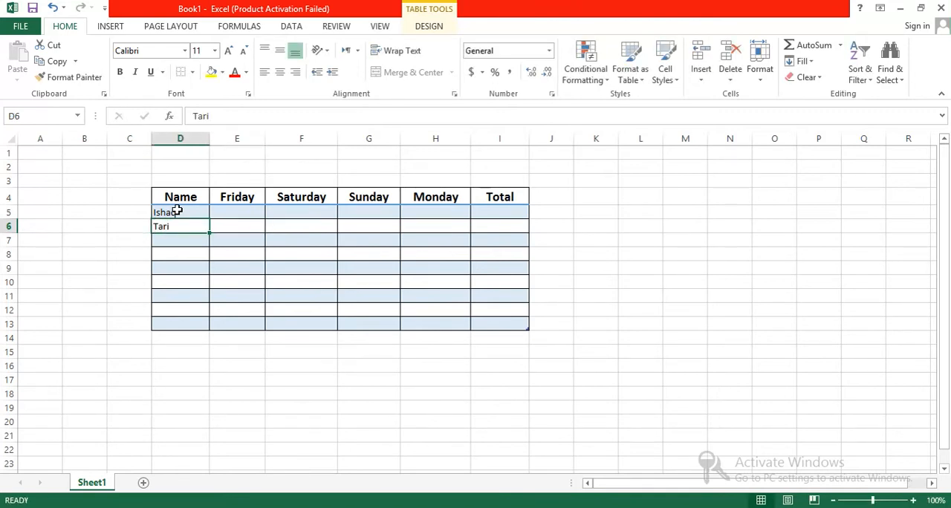
type("Tariq")
key("Tab")
key("Return")
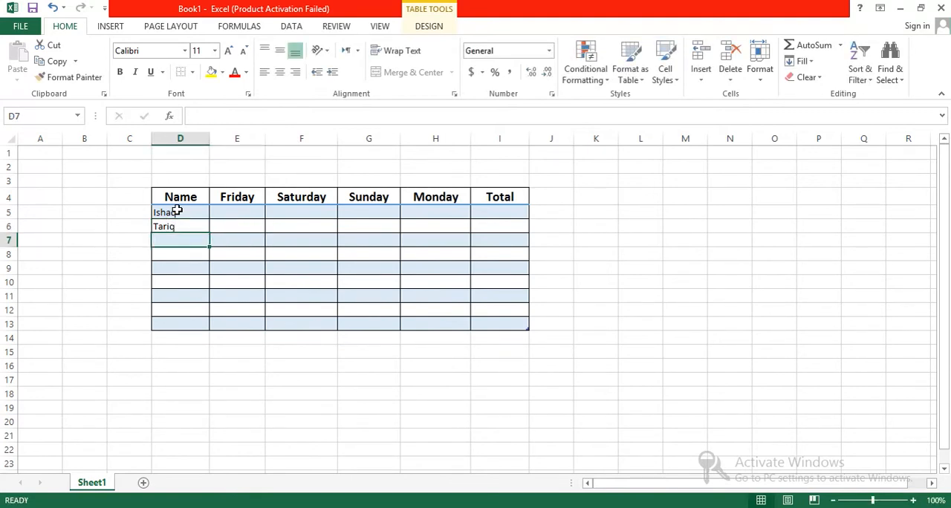
Enter four more people's names in D7 to D10 of the Name column
type("Sadiq")
key("Return")
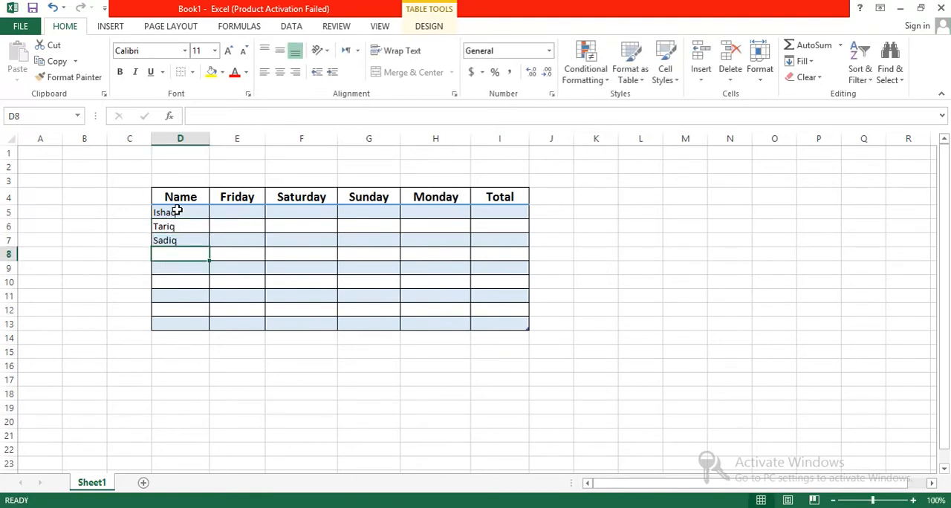
type("Awais")
key("Return")
type("A")
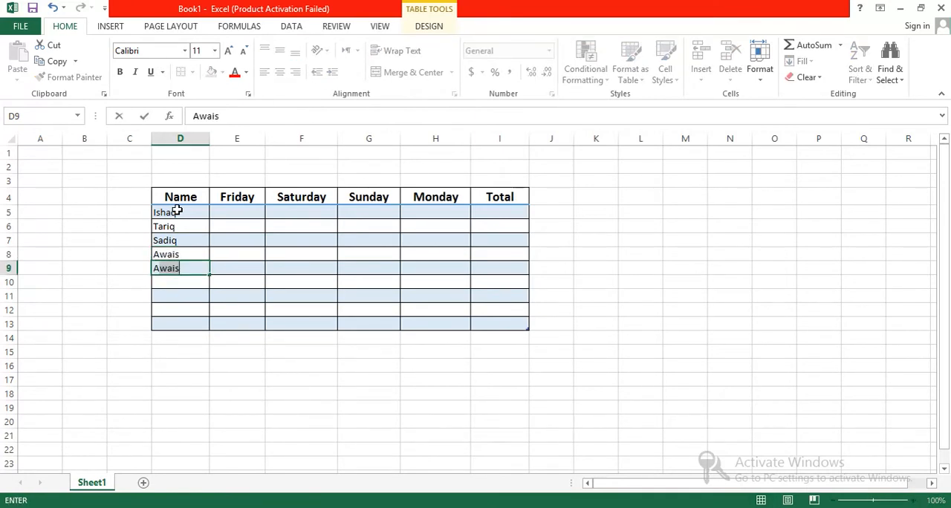
type("mw")
type("een")
key("Return")
type("Jamal")
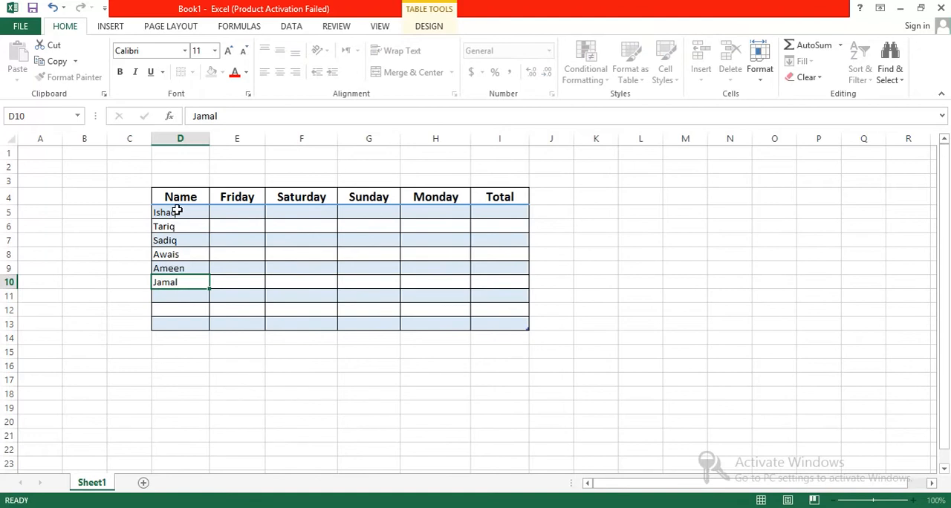
key("Return")
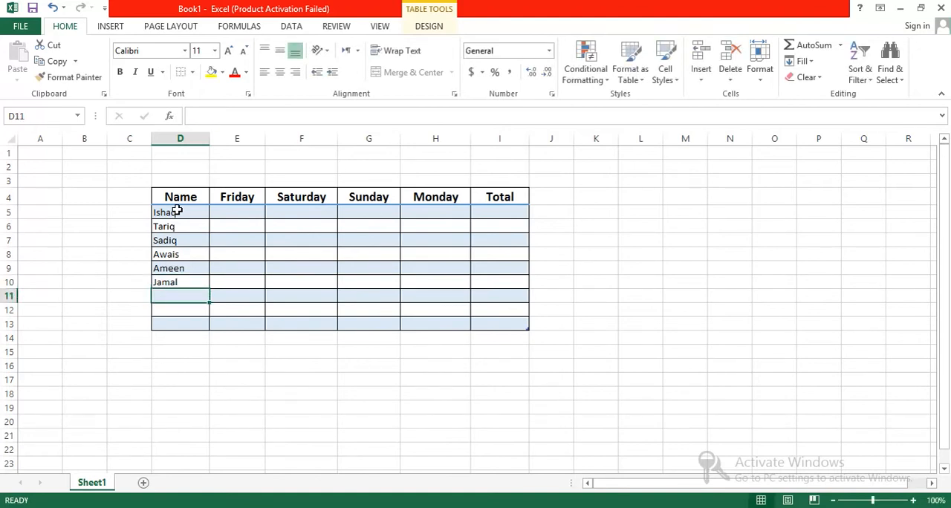
Enter the seventh person's name in D11 of the Name column
type("Fawad")
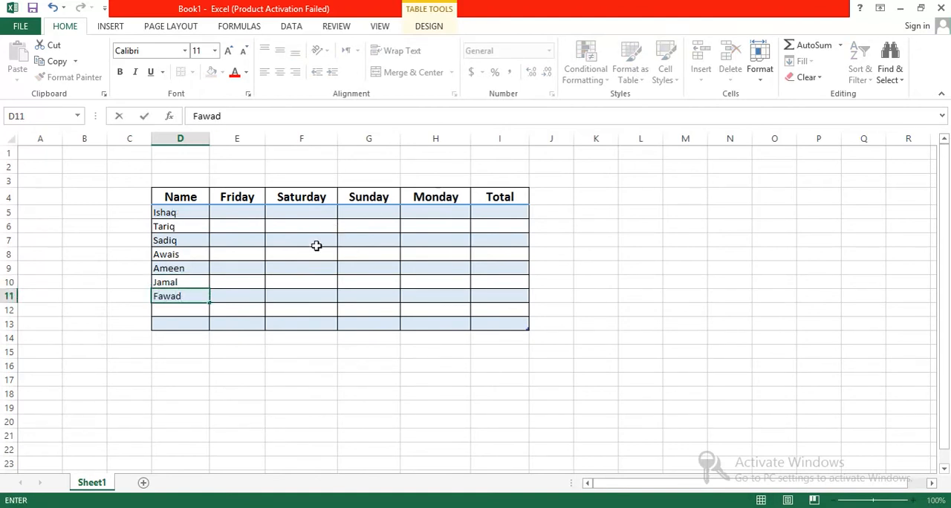
left_click(242, 213)
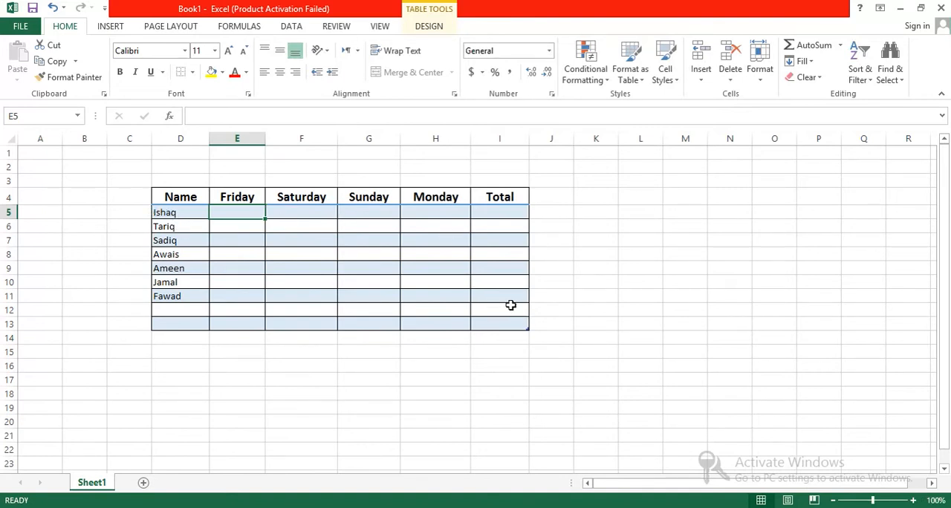
Increase the font size of the table body D5:I13 to 14 and center its contents horizontally
left_click_drag(510, 311, 159, 210)
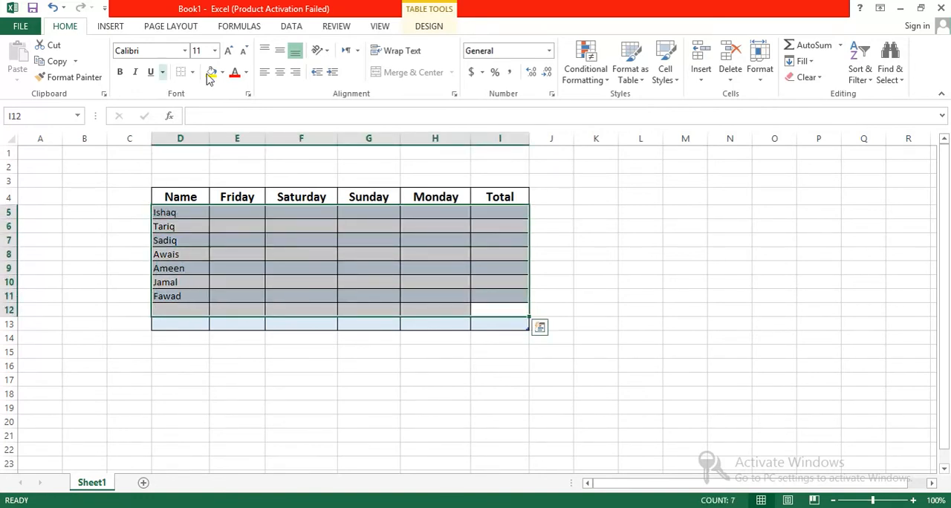
left_click(228, 51)
left_click(228, 50)
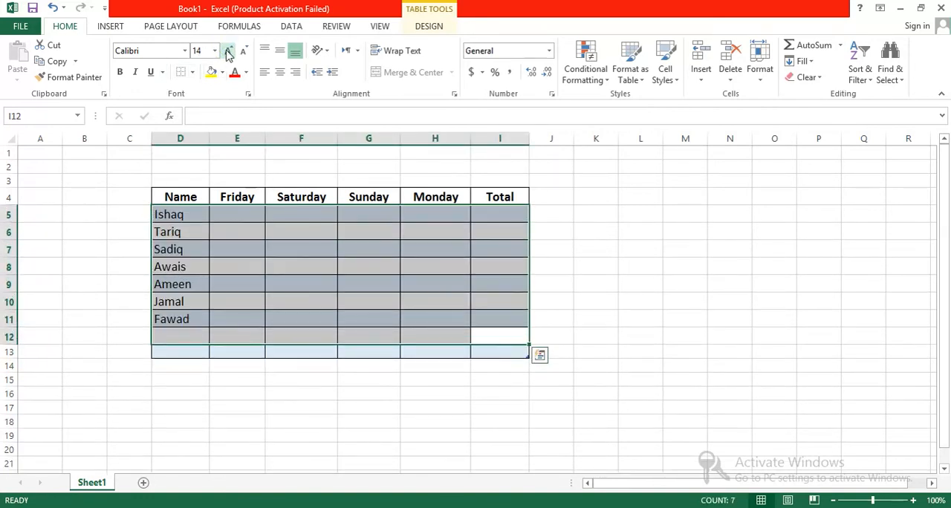
left_click(503, 383)
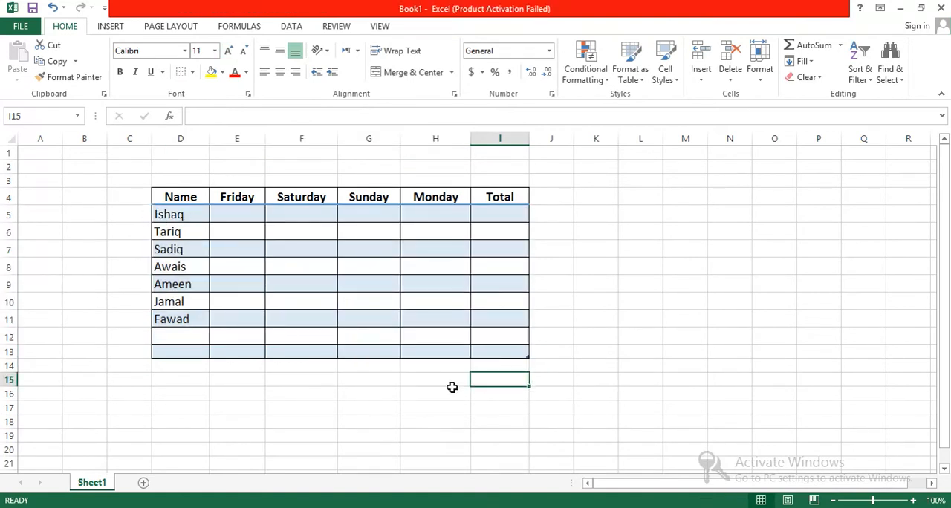
left_click_drag(516, 349, 168, 214)
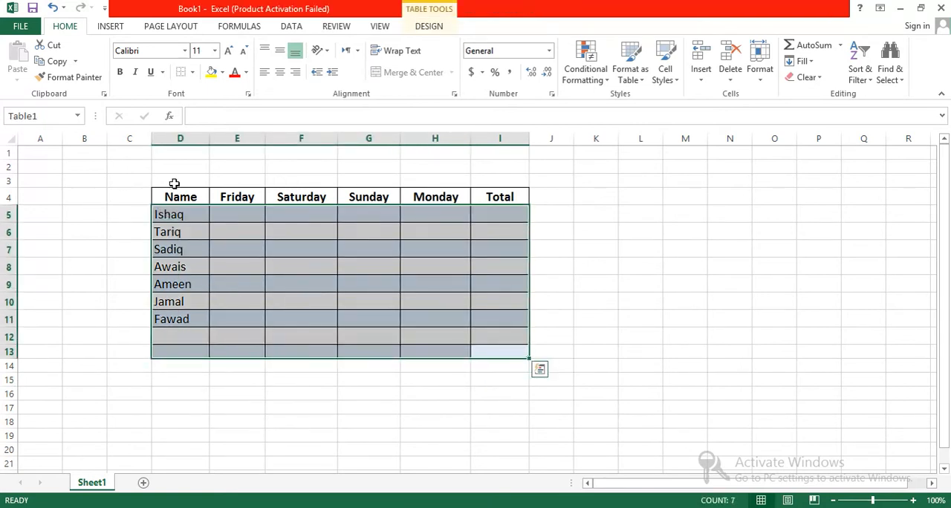
left_click(231, 50)
left_click(230, 49)
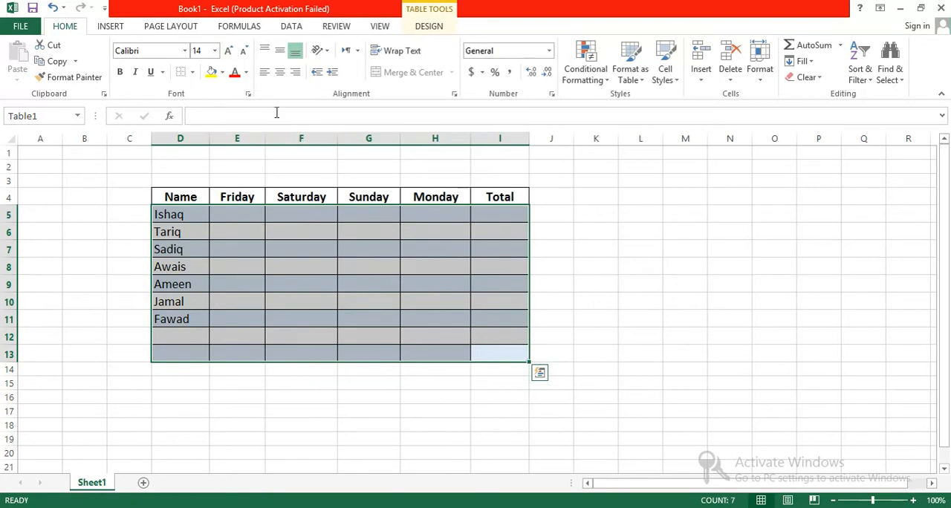
left_click(281, 76)
Enter 440, 457 and 340 in cells E5 to E7 of the Friday column
left_click(235, 214)
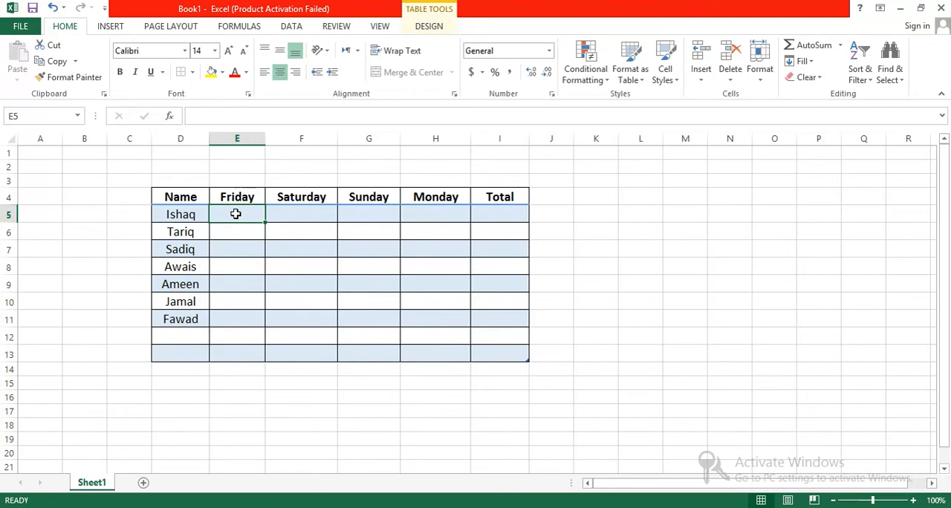
type("440")
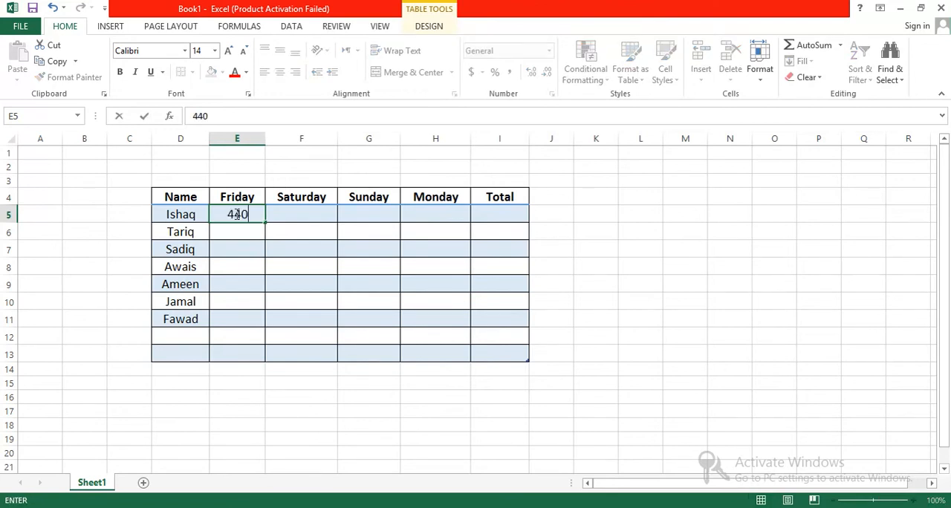
key("Return")
type("45")
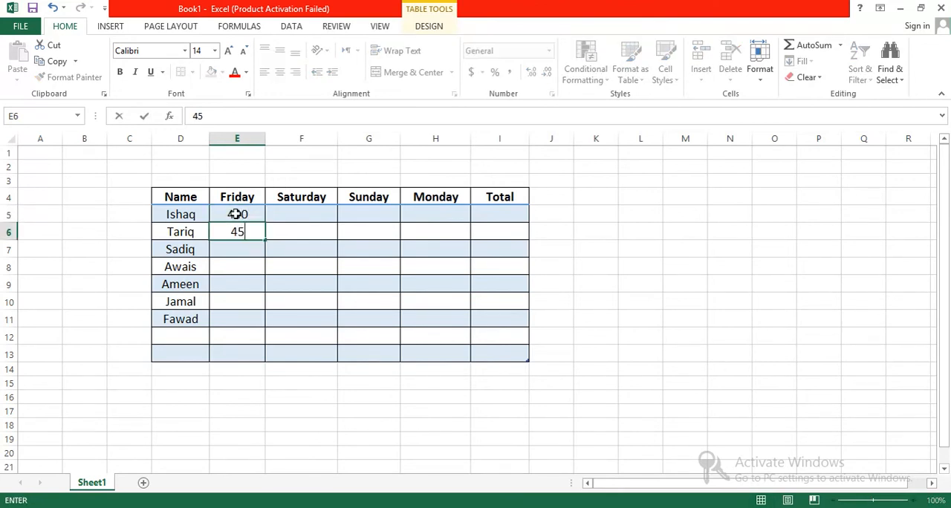
type("7")
key("Return")
type("34")
key("Return")
key("Up")
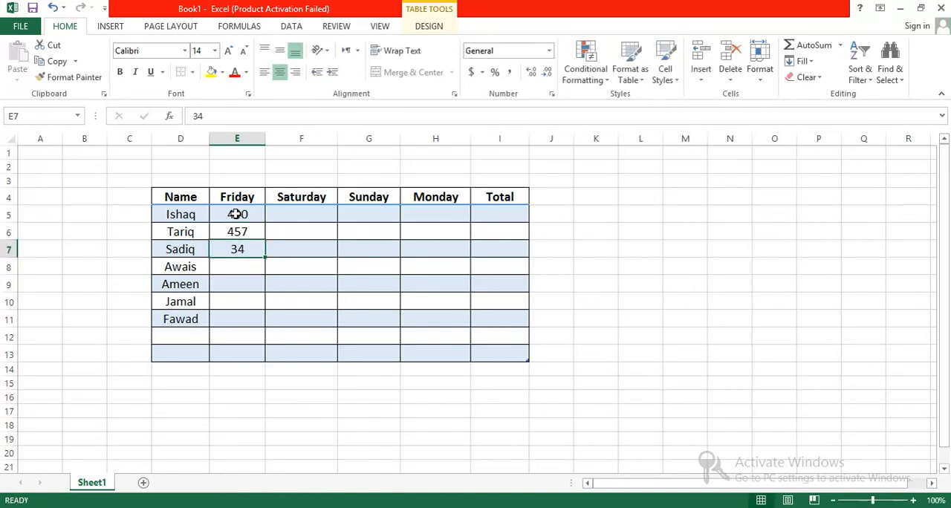
key("F2")
type("0")
key("Return")
Enter 550, 459, 350 and 550 in cells E8 to E11 of the Friday column
type("44")
key("Return")
type("5")
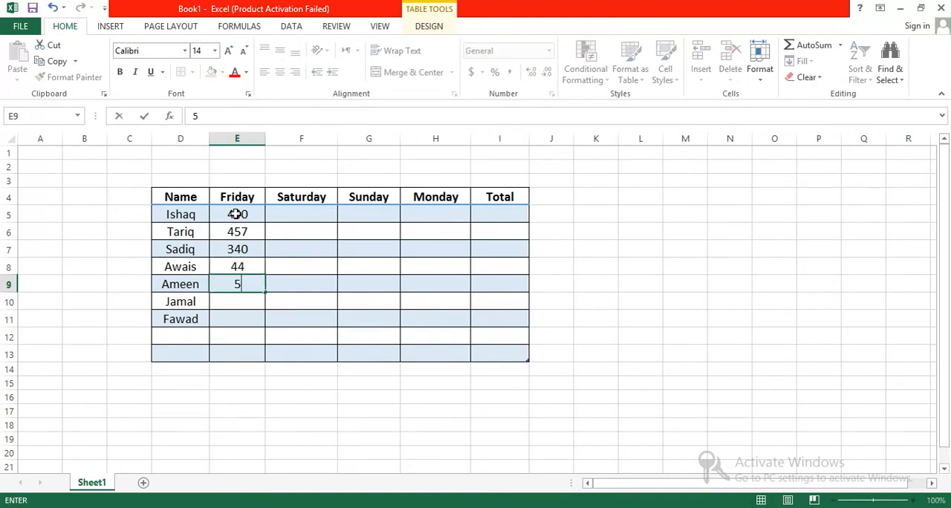
key("Up")
type("550")
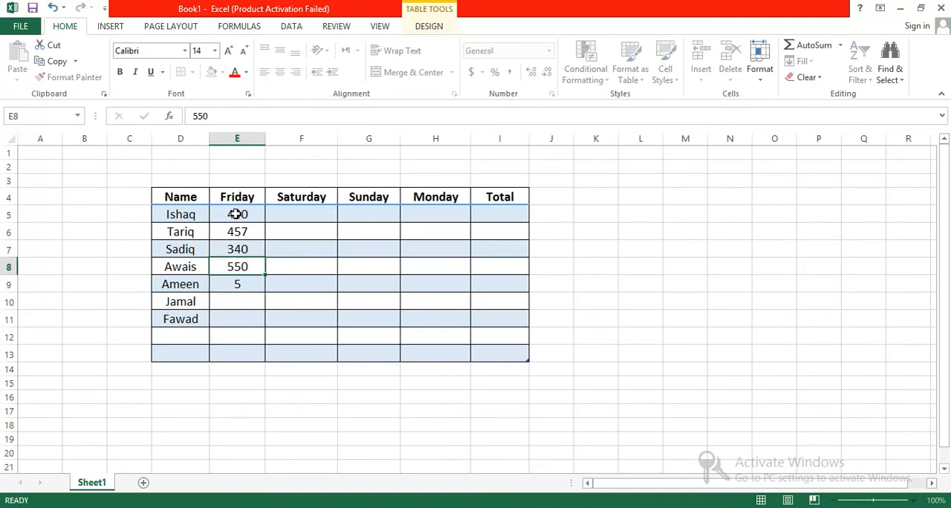
key("Return")
type("459")
key("Return")
type("35")
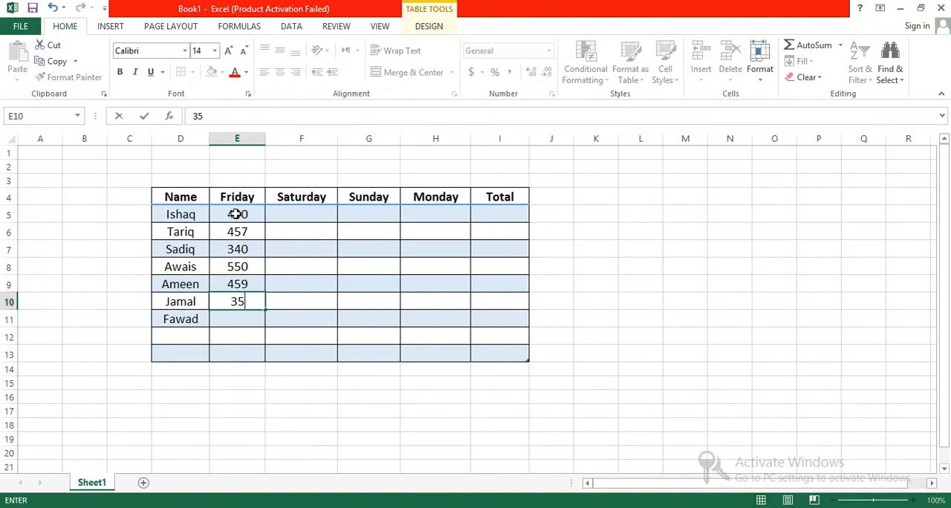
type("0")
key("Return")
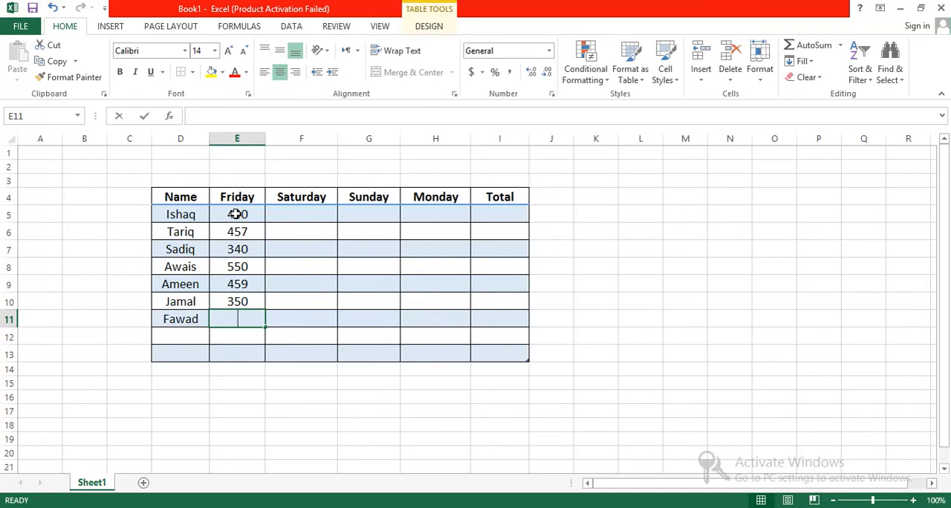
type("550")
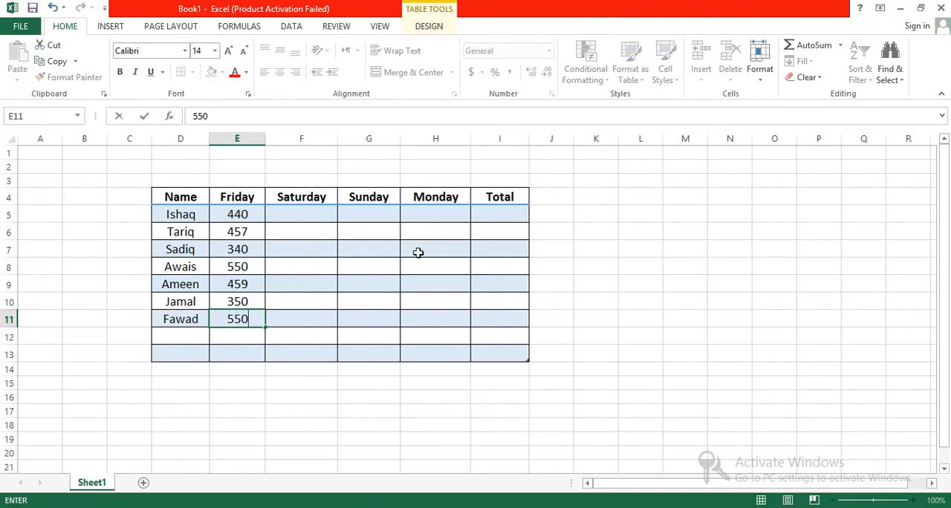
left_click(285, 212)
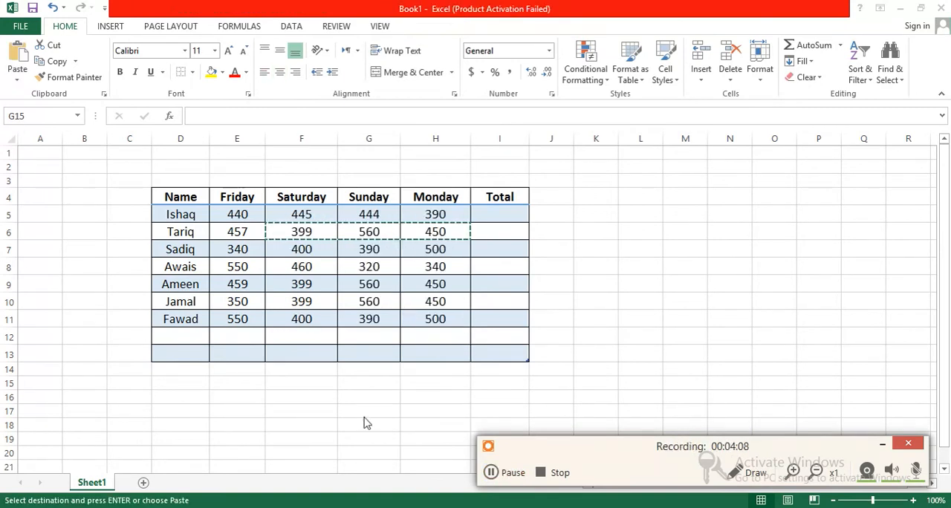
left_click(355, 387)
left_click(579, 231)
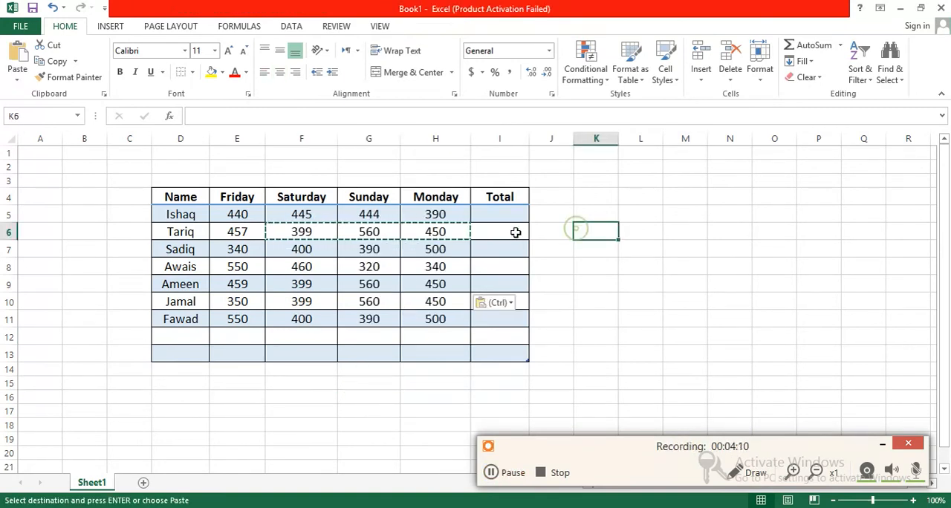
left_click(494, 215)
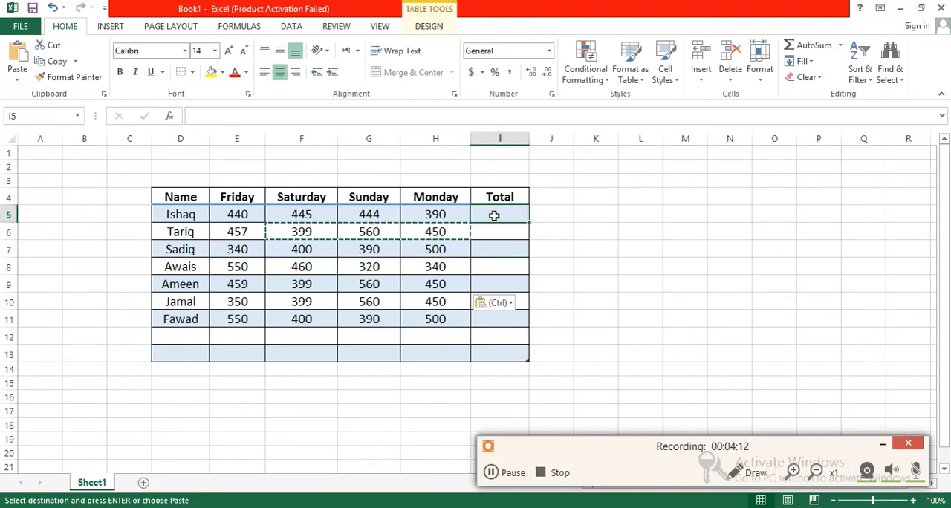
key("Return")
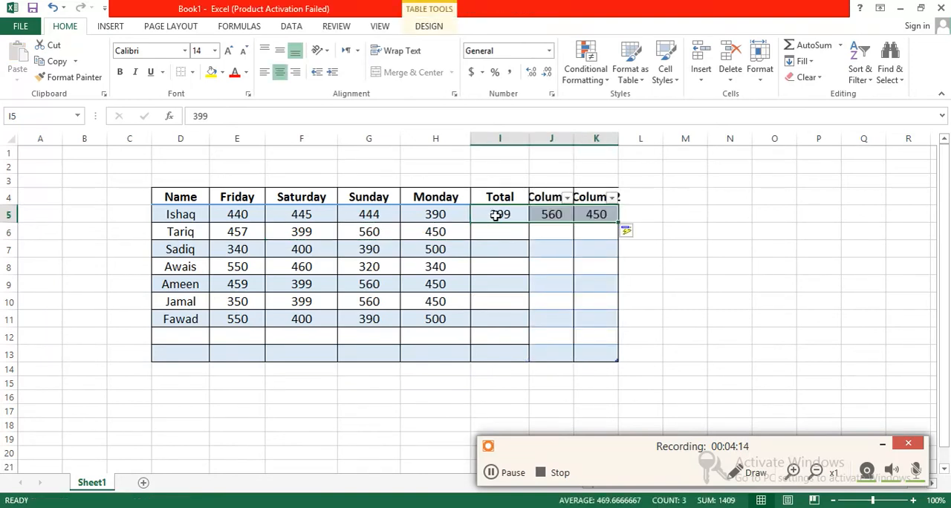
key("ctrl+z")
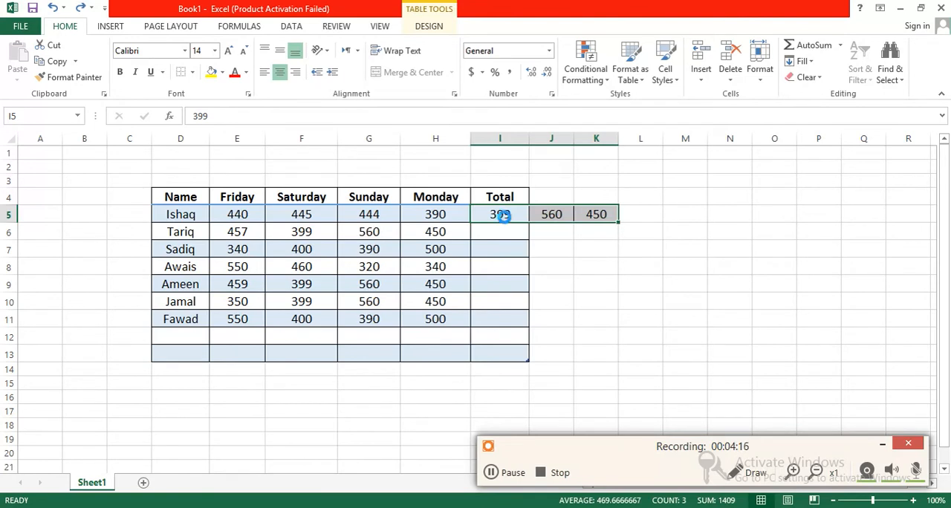
key("ctrl+z")
Enter a SUM formula in I5 of the Total column that adds the row's Friday to Monday values
left_click(503, 215)
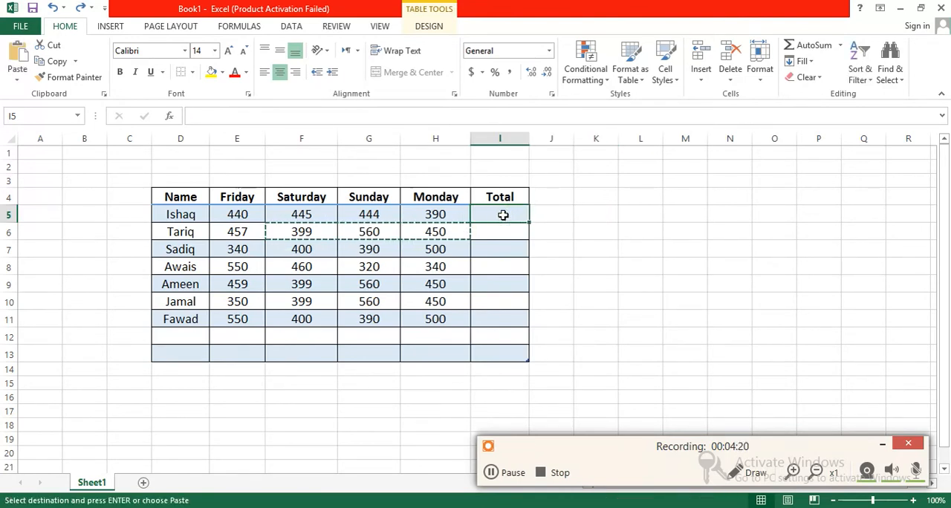
type("=")
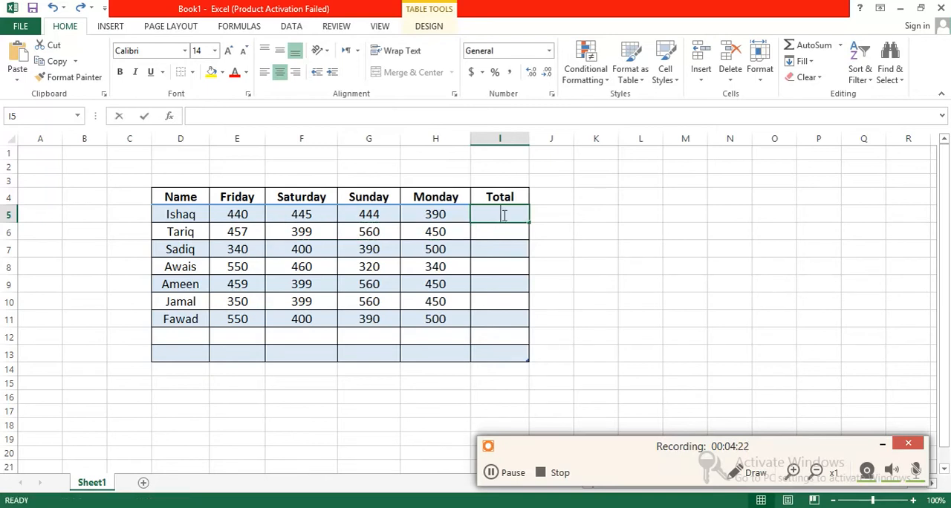
type("S")
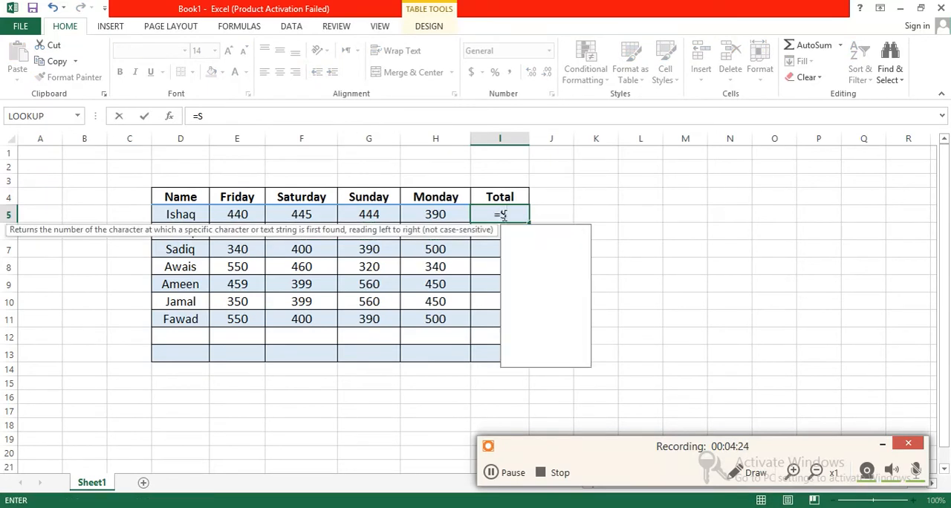
type("um(")
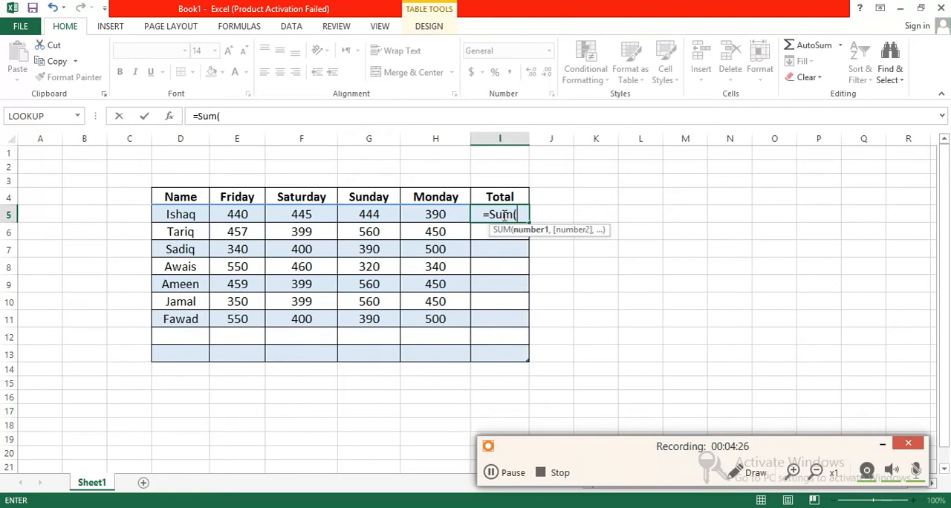
left_click_drag(225, 214, 436, 215)
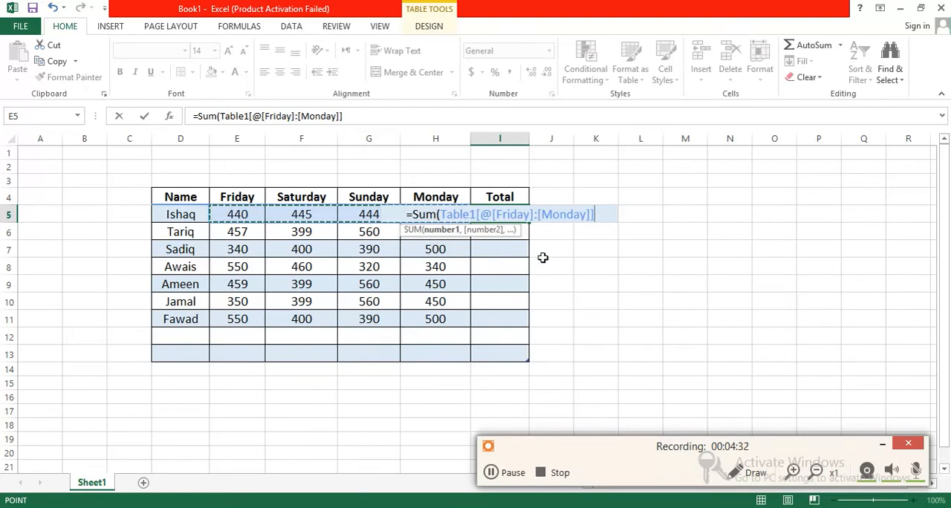
type(")")
key("Return")
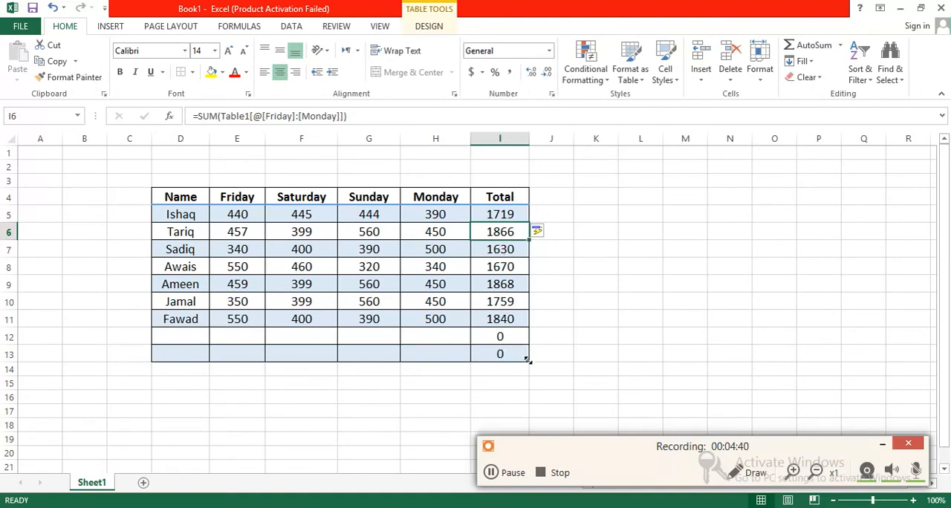
left_click_drag(528, 359, 528, 347)
key("ctrl+z")
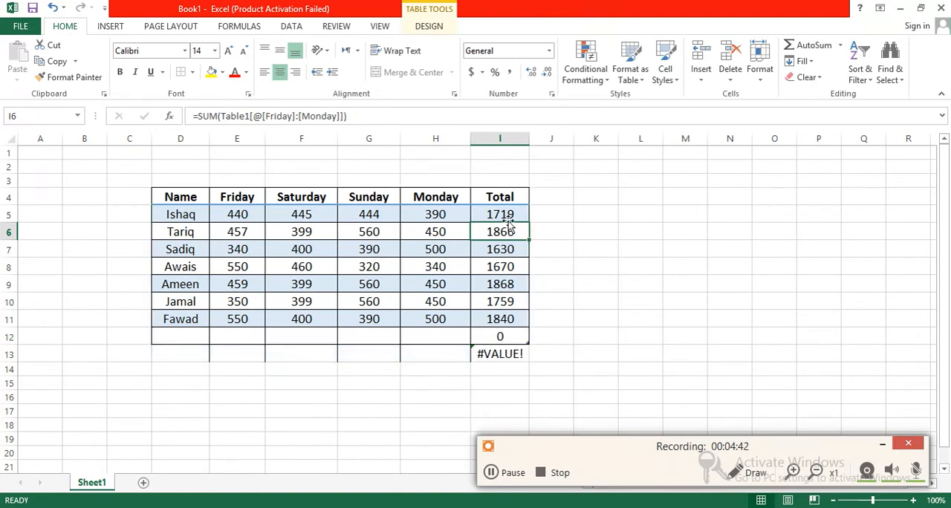
key("ctrl+z")
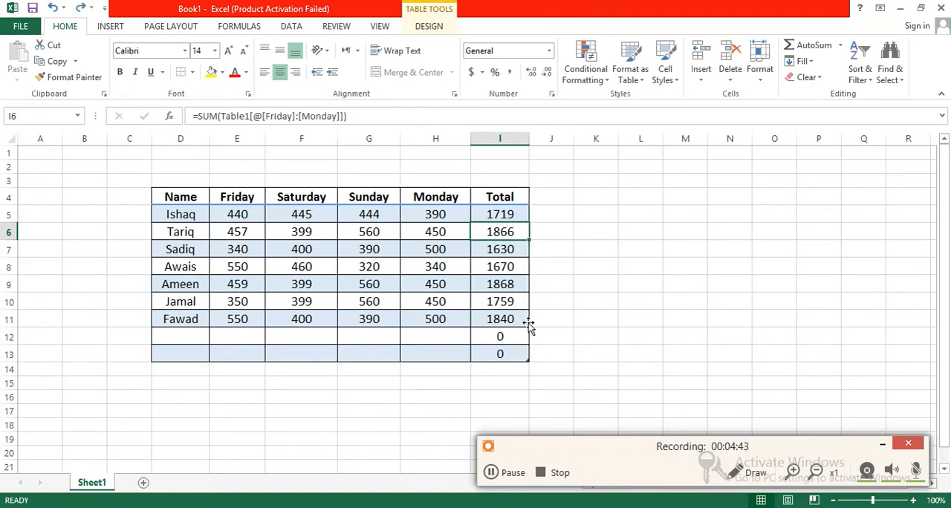
Examine the Friday to Monday values in row 5 and the range referenced by the Total formula in I5
left_click(507, 214)
left_click(435, 214)
left_click(369, 214)
left_click(300, 214)
left_click(248, 214)
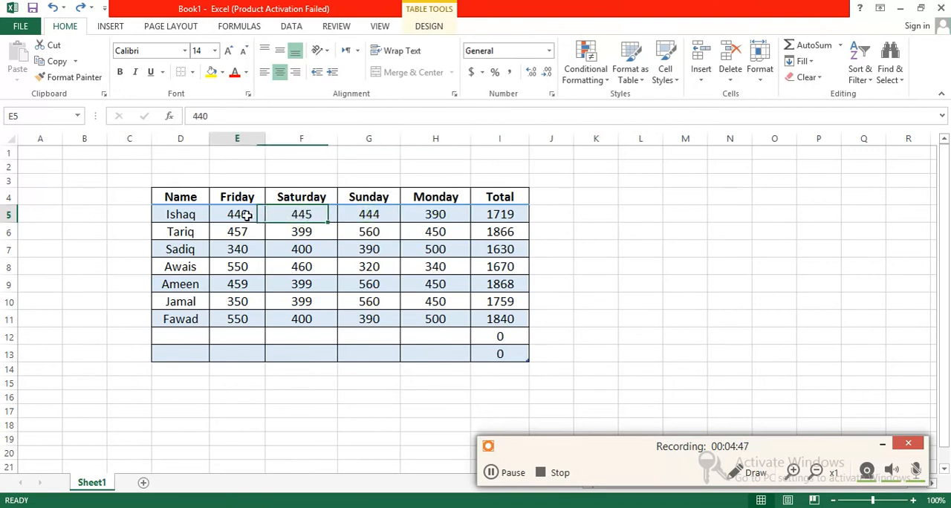
left_click(494, 215)
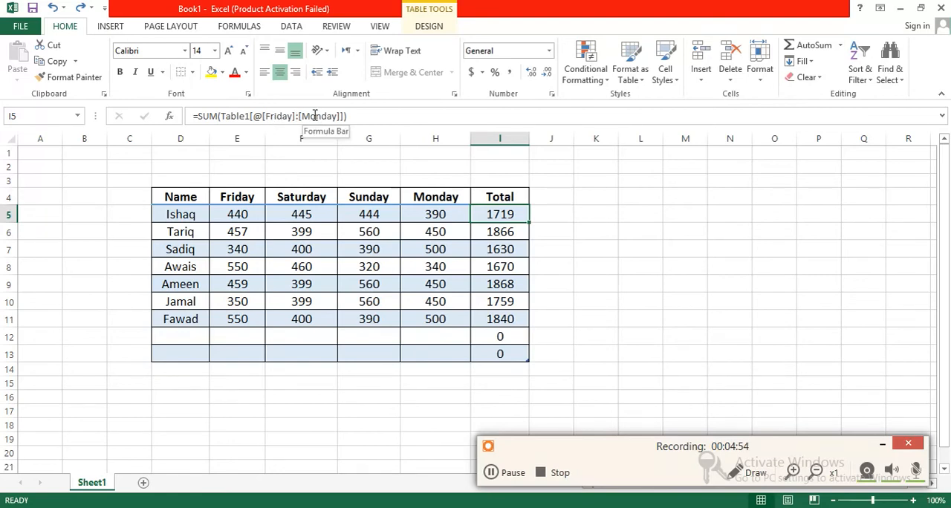
left_click_drag(341, 116, 263, 118)
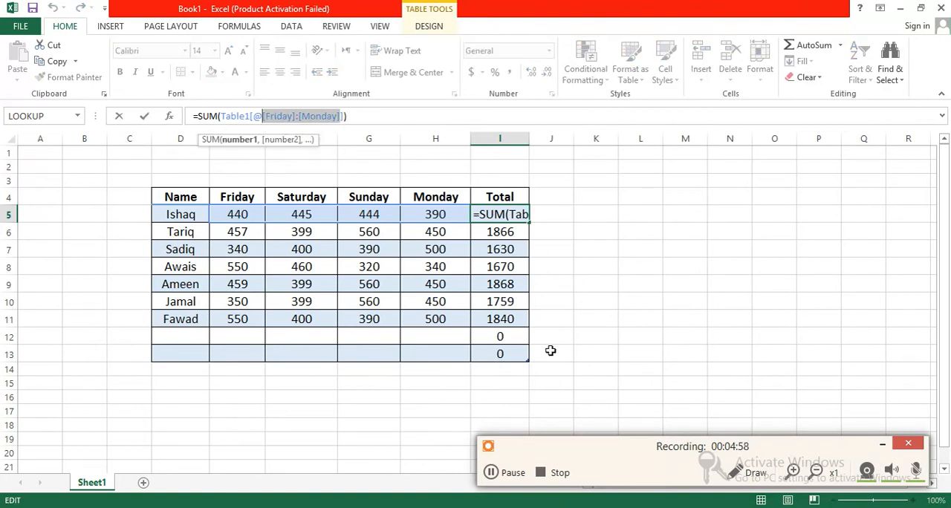
left_click(526, 360)
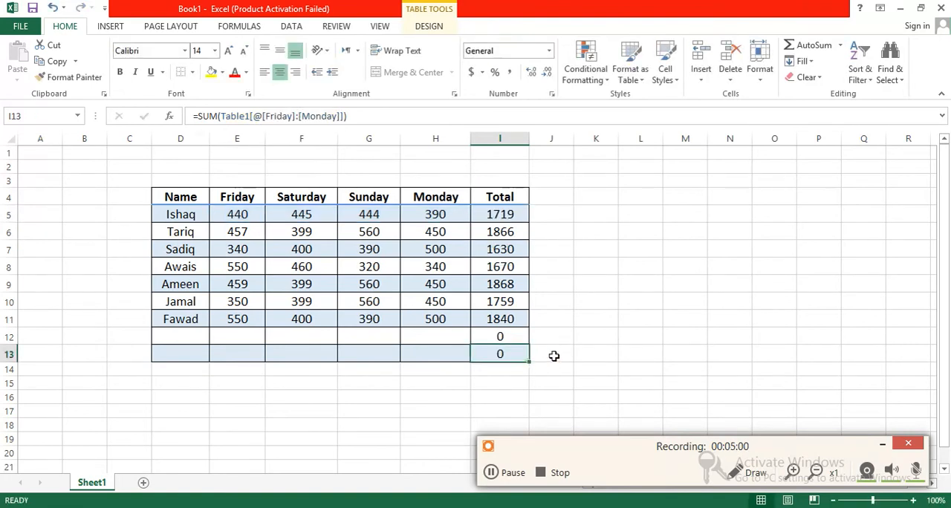
Copy the table range D4:I11 and paste the copy below the table, starting at D15
left_click_drag(159, 197, 503, 320)
key("ctrl+c")
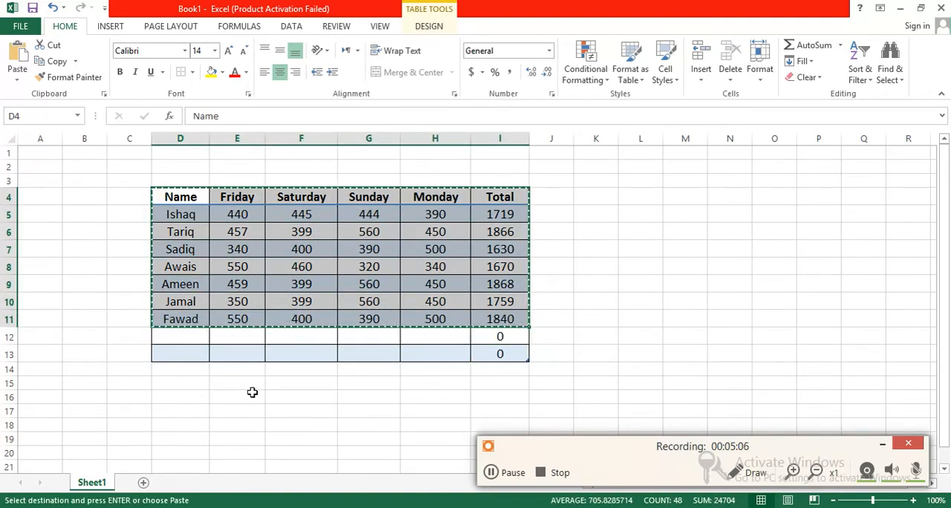
left_click(180, 388)
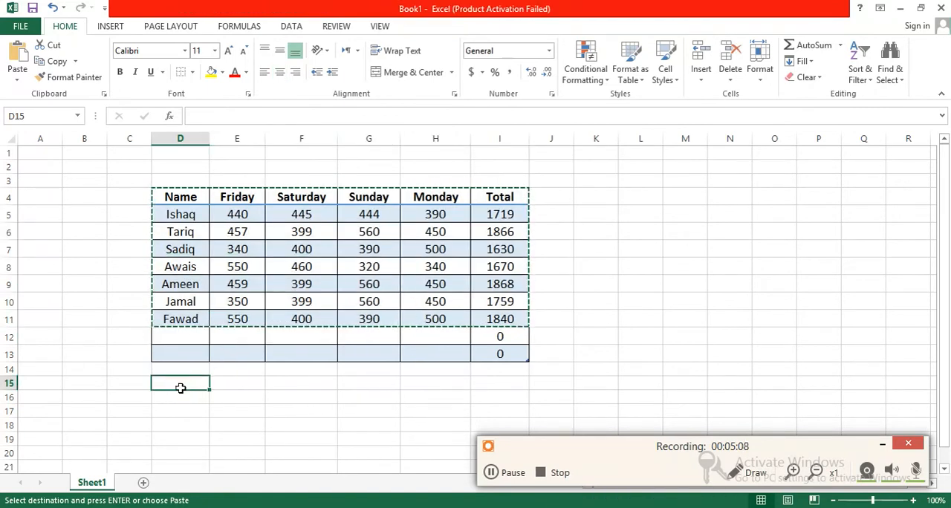
key("ctrl+v")
left_click(578, 387)
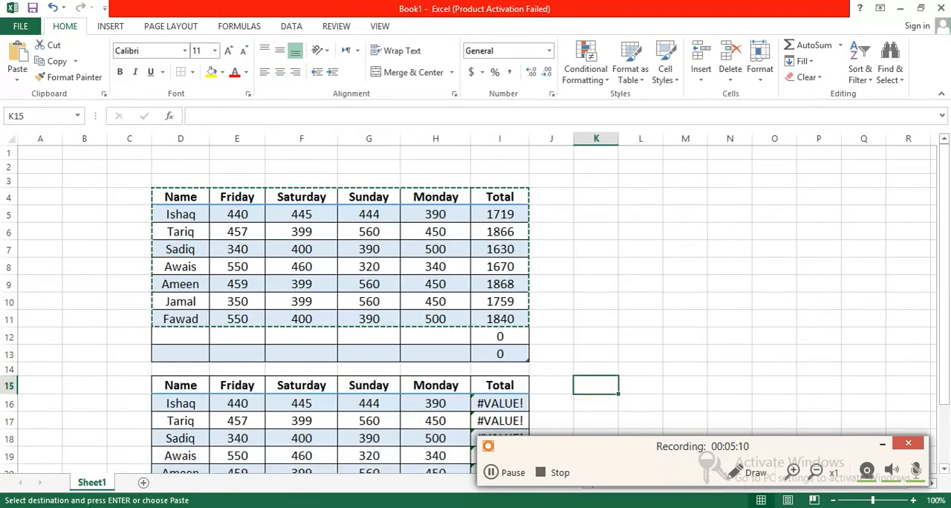
left_click_drag(943, 206, 943, 223)
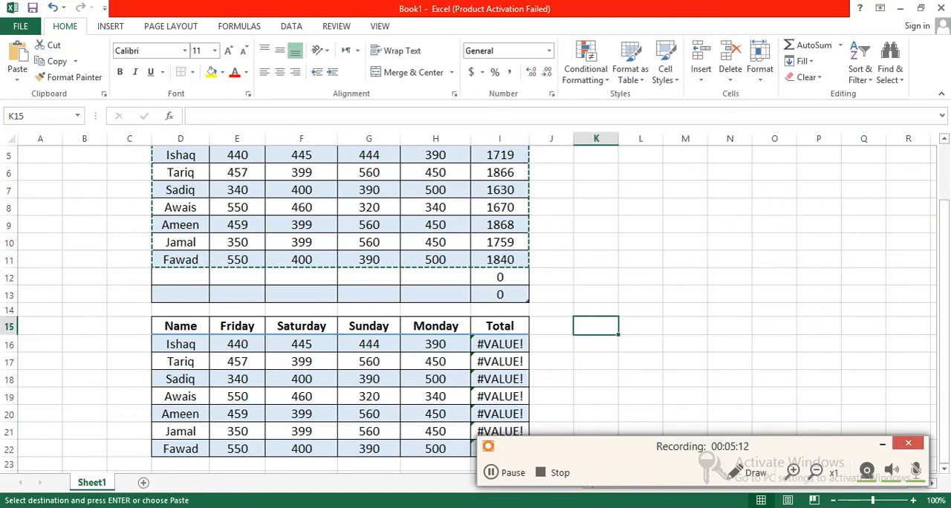
left_click_drag(665, 453, 709, 473)
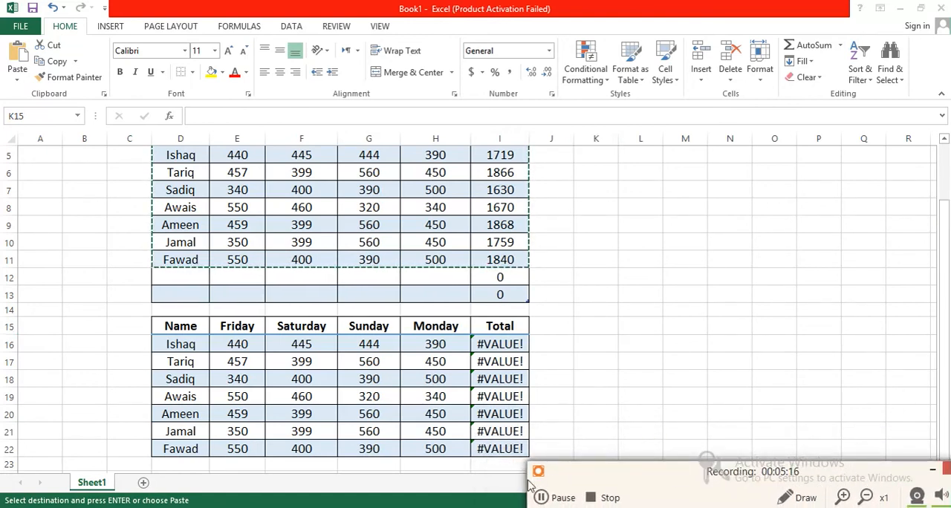
left_click(541, 498)
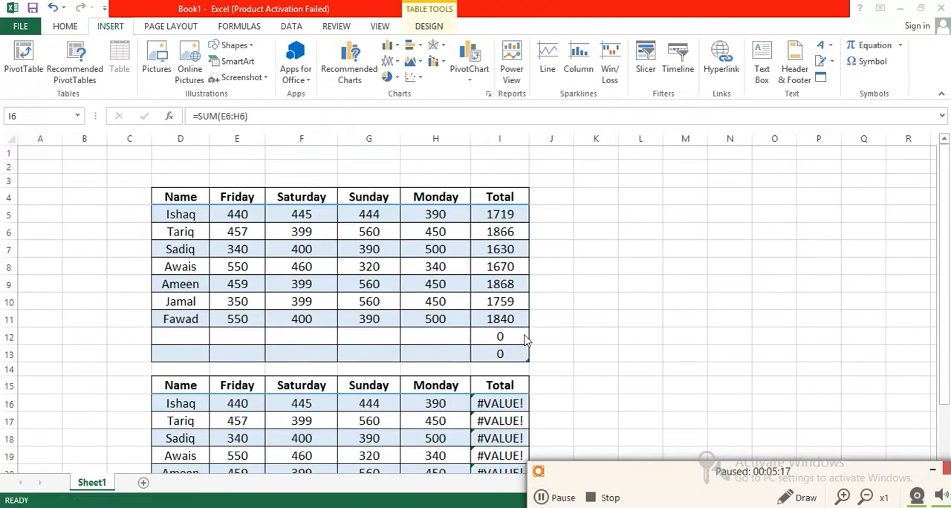
Examine the Total formulas in I5 and I6 and the Friday to Monday headers they cover
left_click(374, 416)
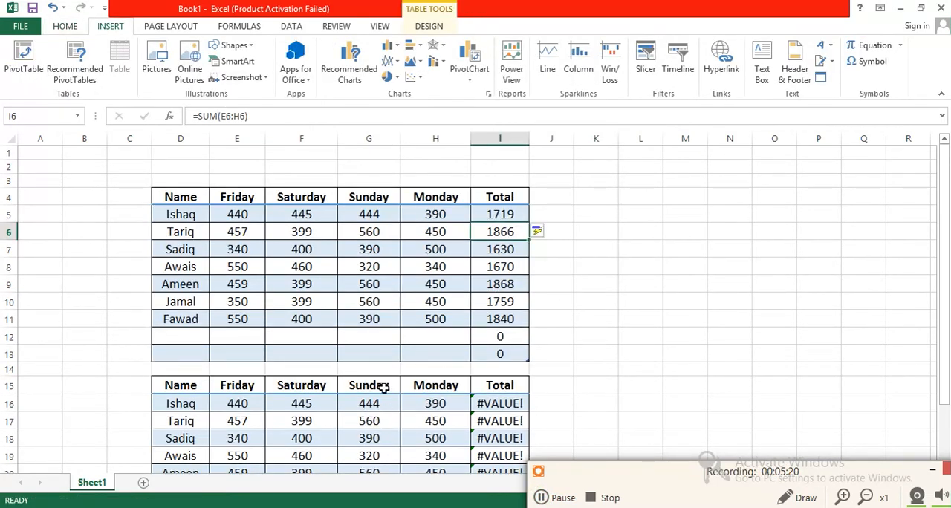
left_click(154, 382)
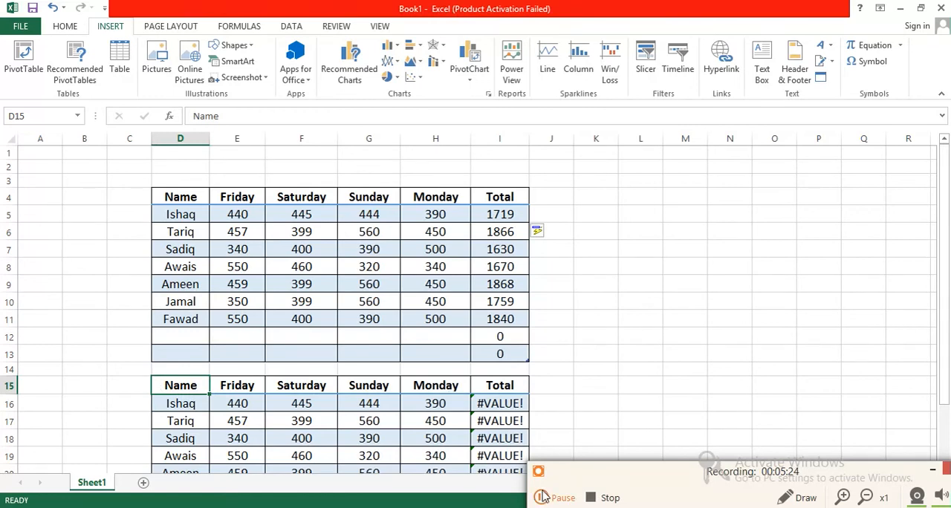
left_click(495, 214)
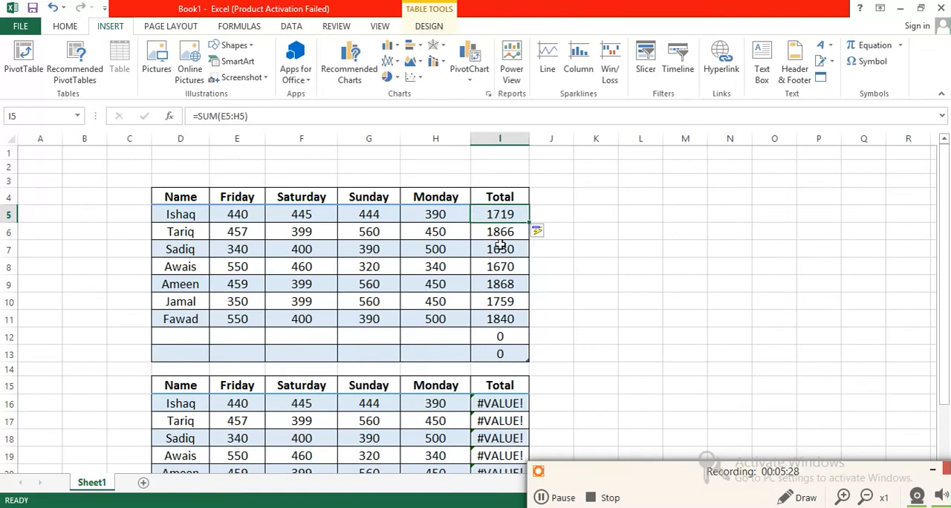
left_click(499, 235)
left_click(496, 217)
left_click_drag(223, 197, 441, 199)
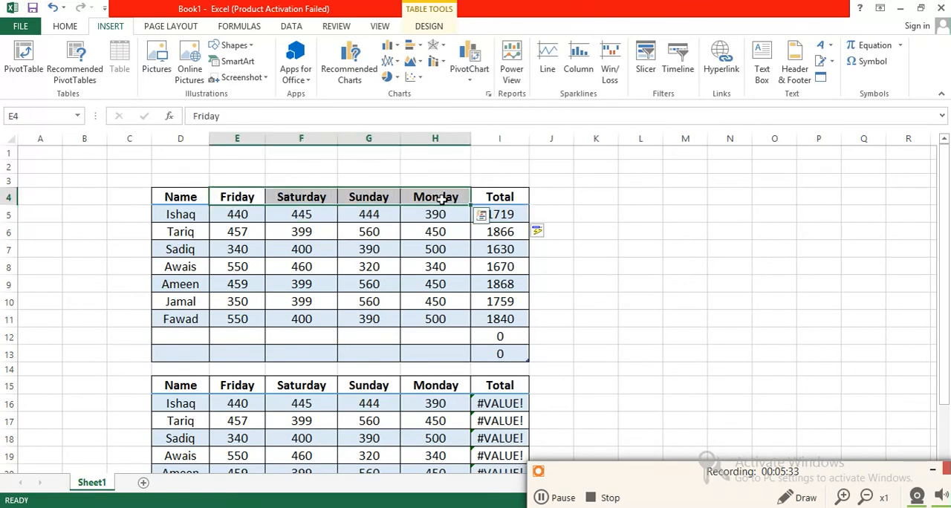
left_click(497, 214)
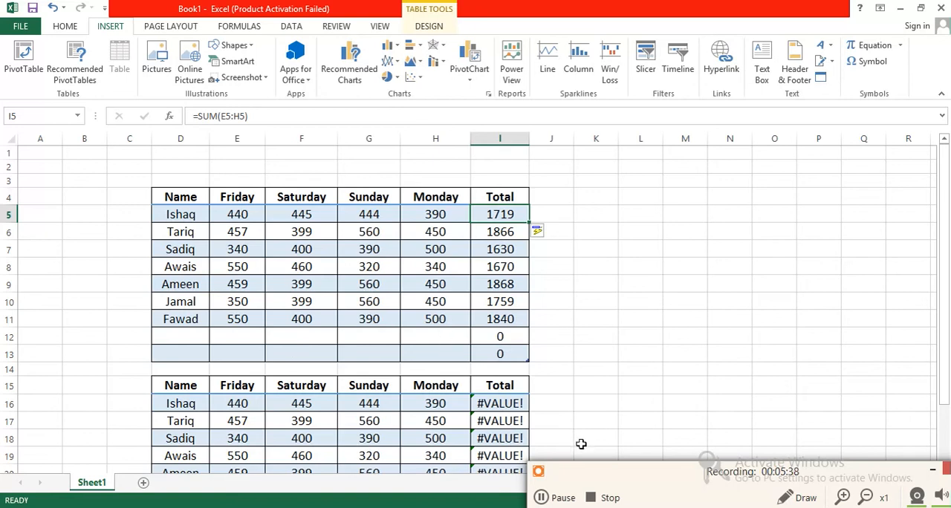
left_click(543, 498)
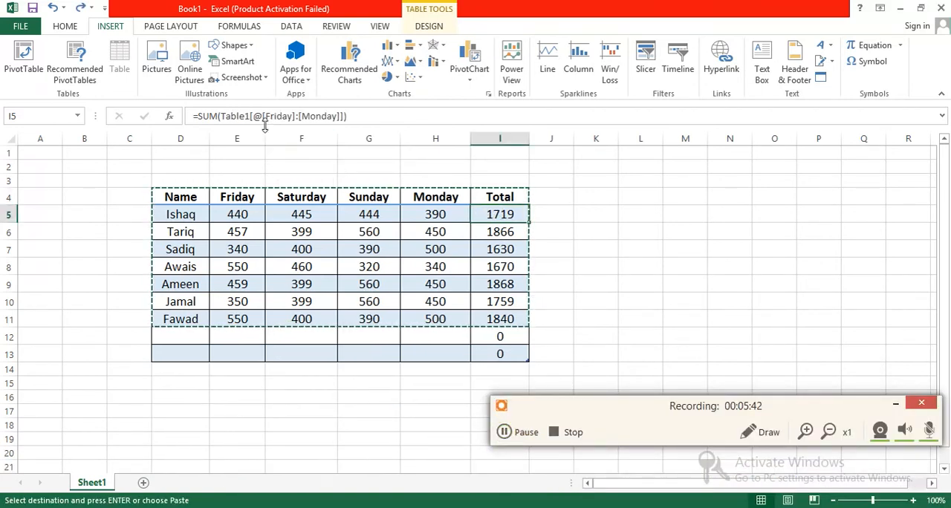
Replace the structured table reference in I5's SUM formula with the range E5:H5
left_click_drag(220, 115, 334, 117)
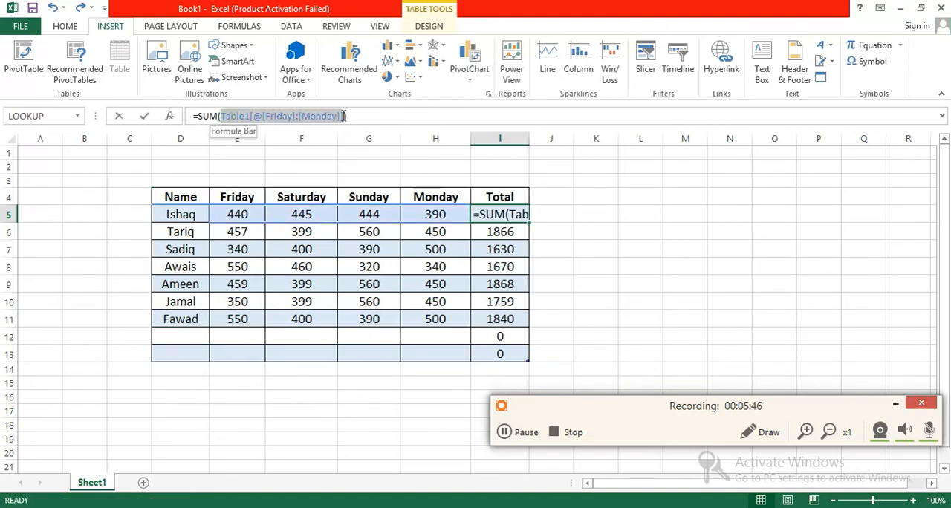
key("BackSpace")
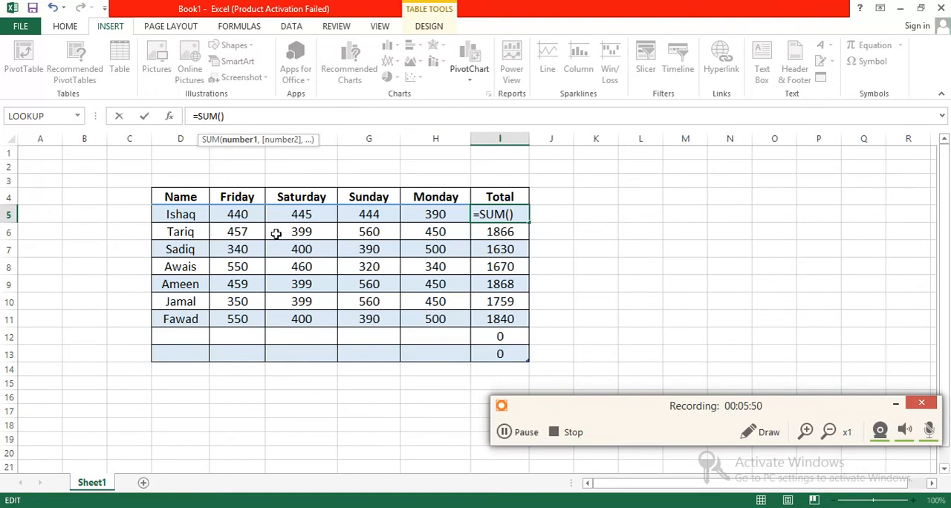
type("E")
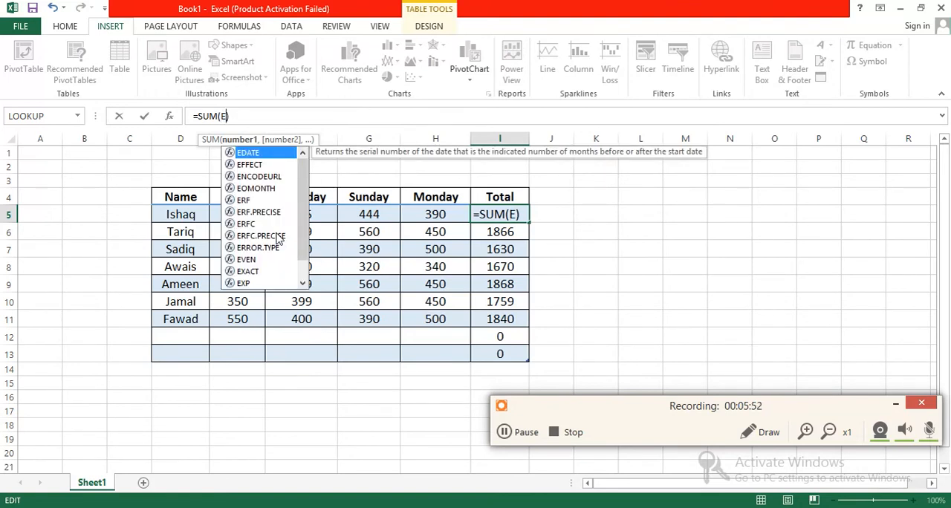
type("5:H5")
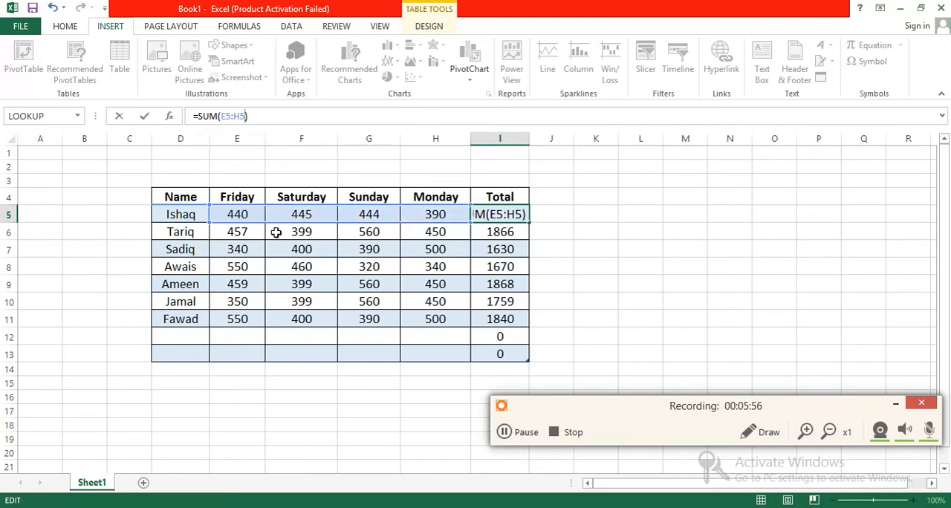
key("Return")
Check the SUM formula in each Total column cell from I5 to I11
left_click(504, 215)
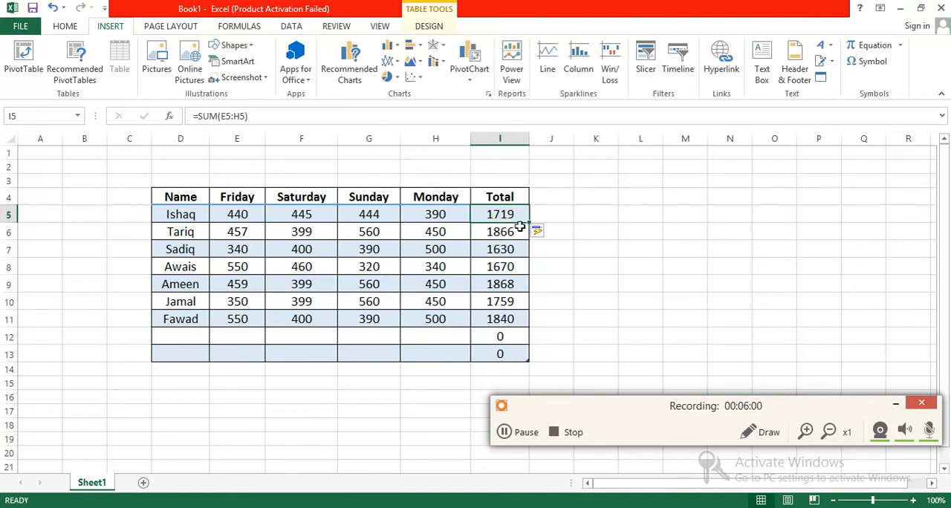
left_click(519, 229)
left_click(500, 249)
left_click(497, 268)
left_click(497, 284)
left_click(497, 302)
left_click(497, 319)
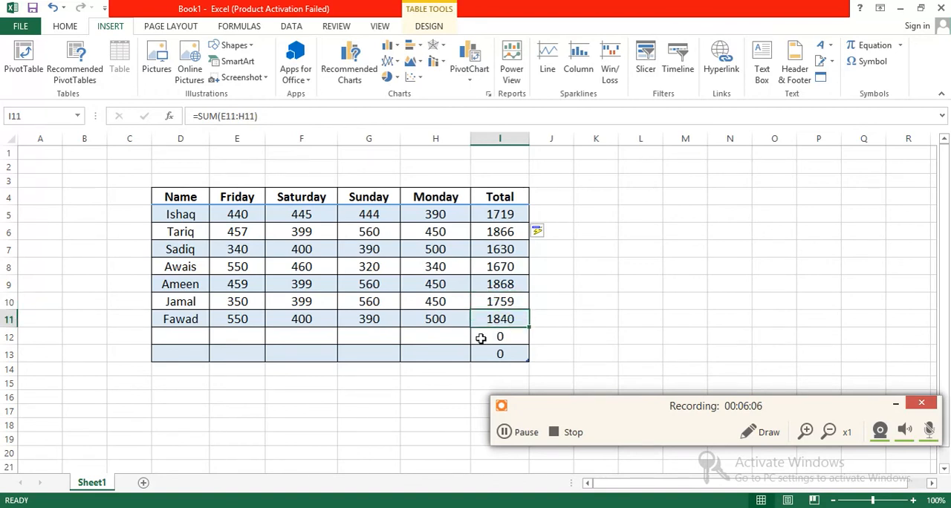
Enter the label Total in D12, below the last name
left_click(229, 338)
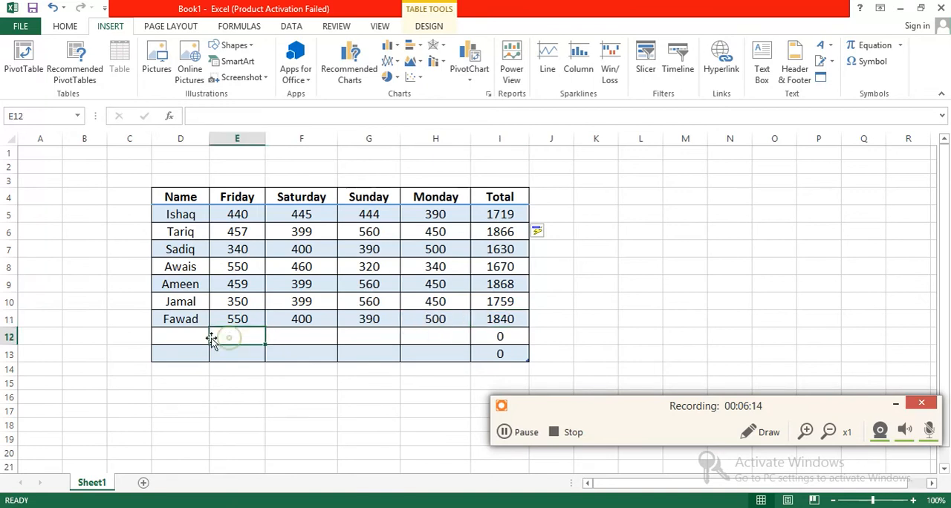
left_click(189, 336)
type("Total")
key("Tab")
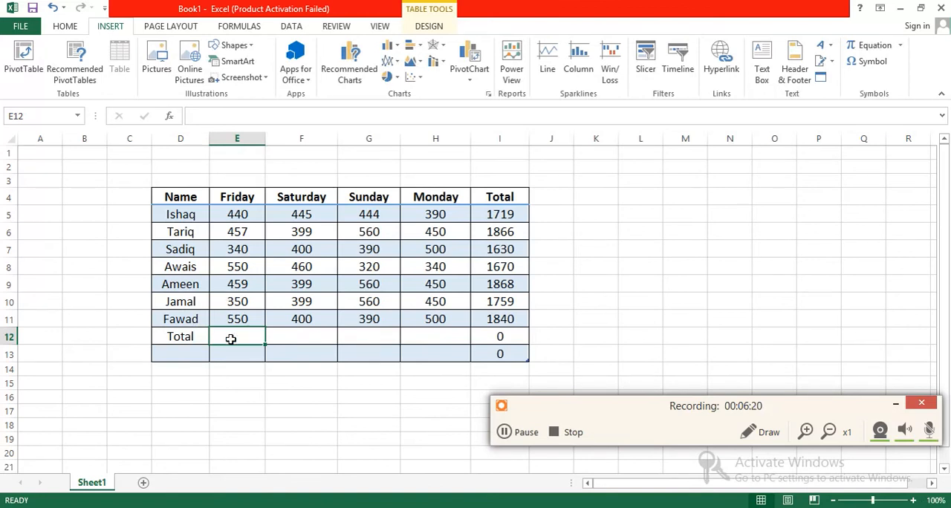
Enter the formula =SUM(E5:E11) in E12 to total the Friday column
type("=S")
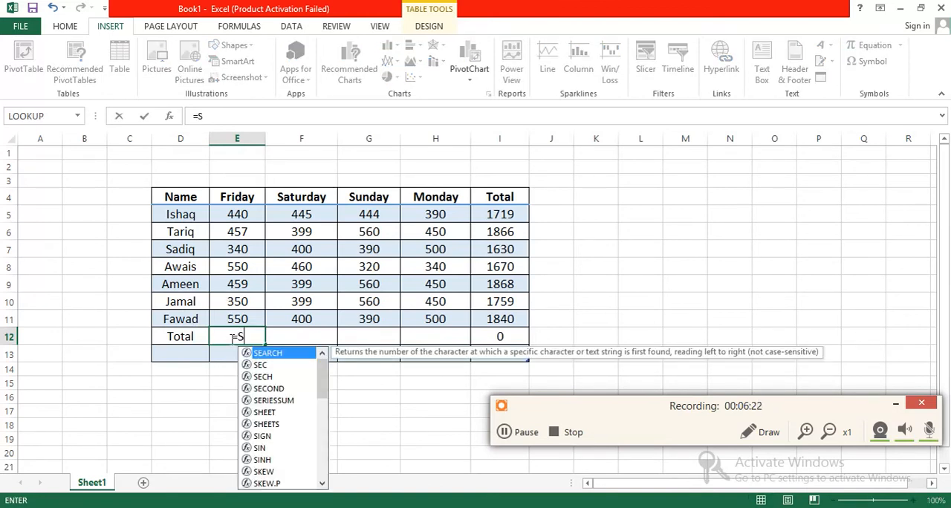
type("UM")
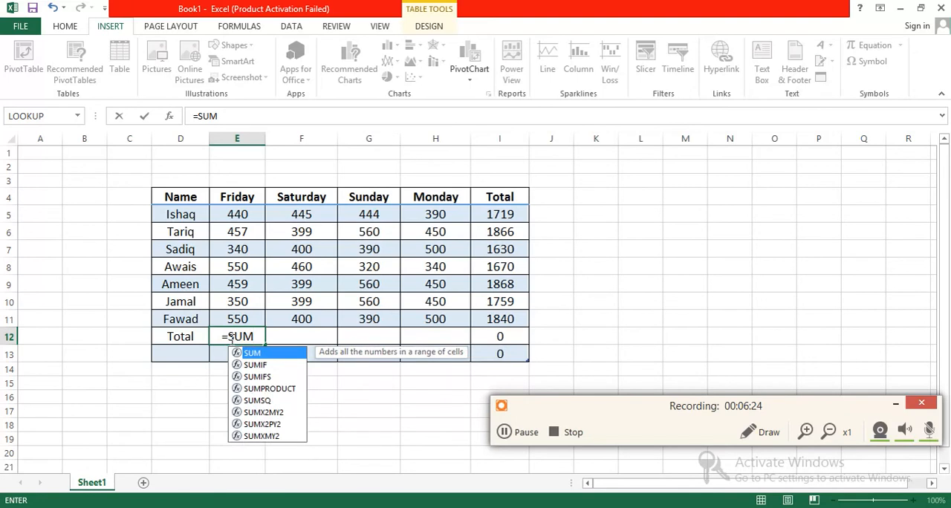
type("(")
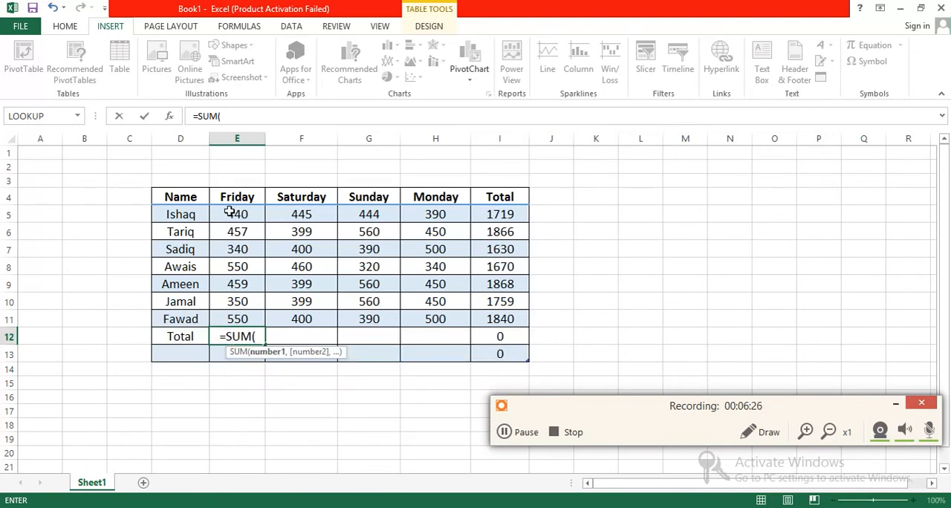
type("E5:")
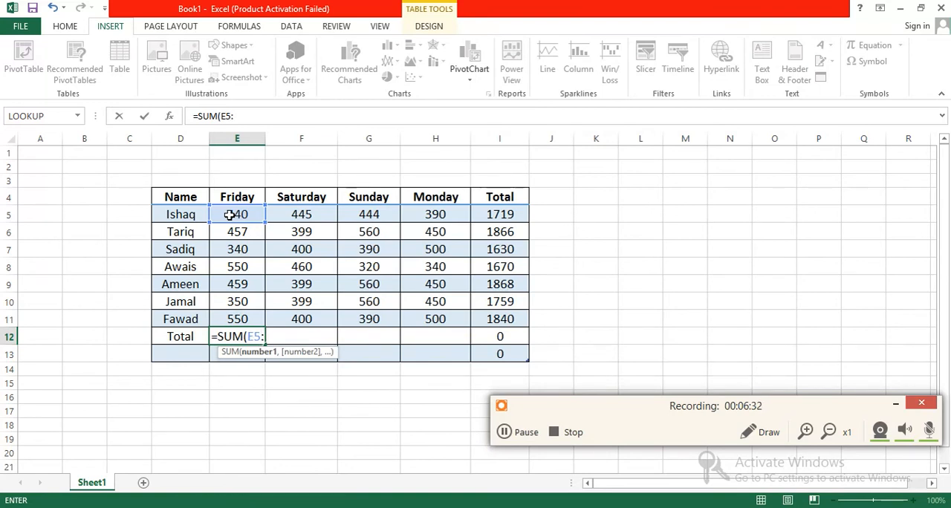
type("E11")
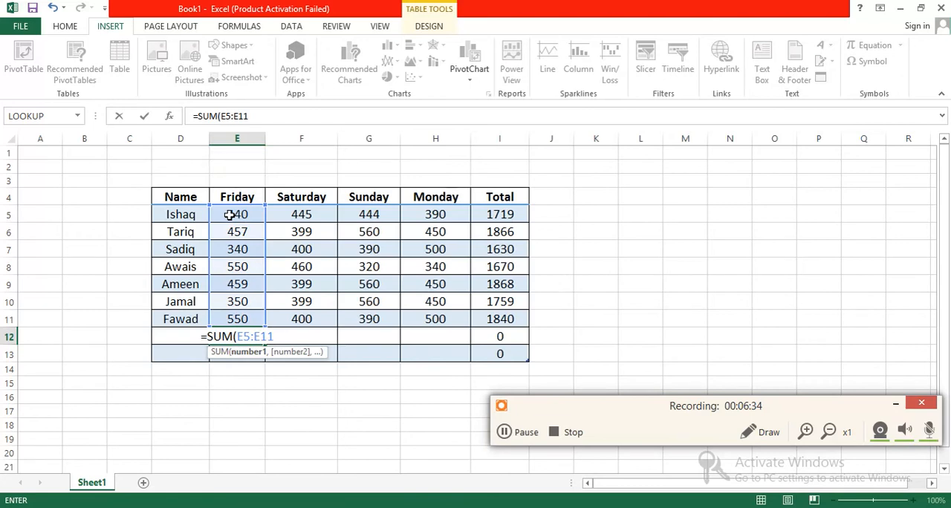
type(")")
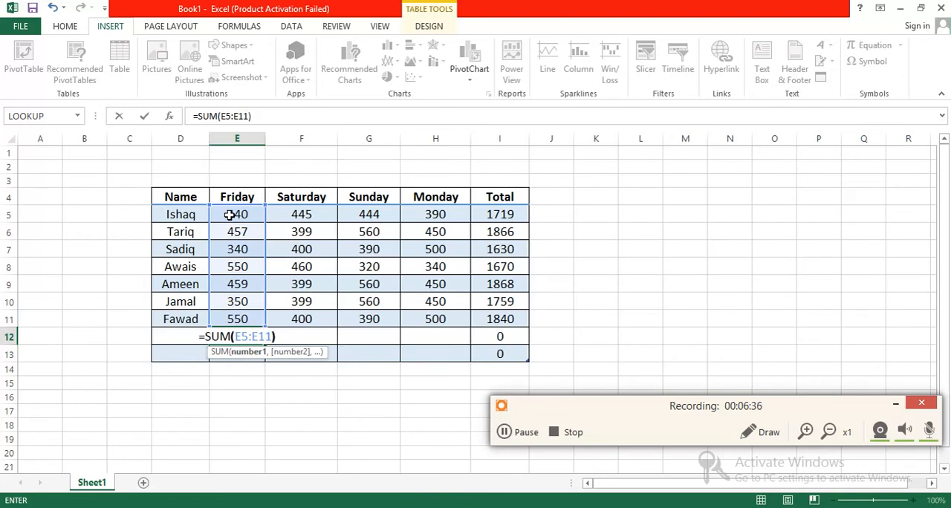
key("Return")
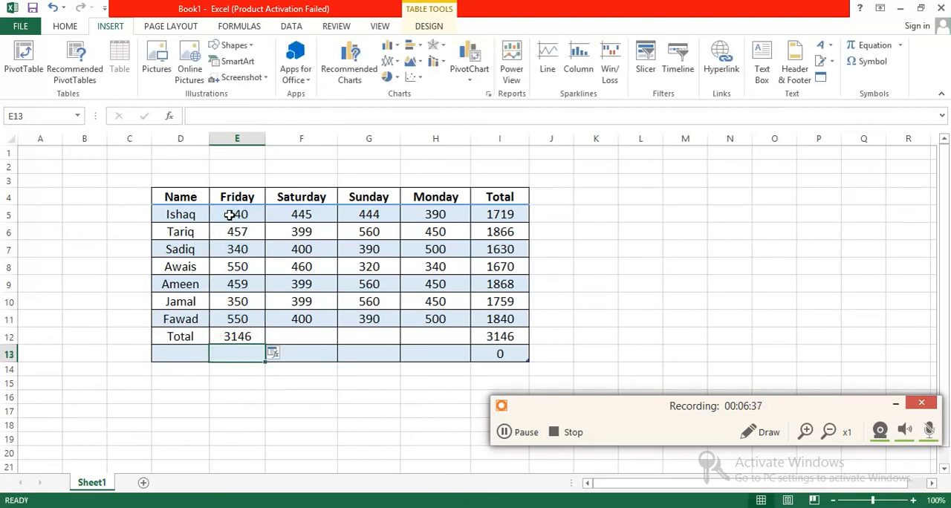
left_click(247, 336)
Make the Total row D12:I12 and the row totals in I5:I11 bold
left_click_drag(166, 336, 389, 333)
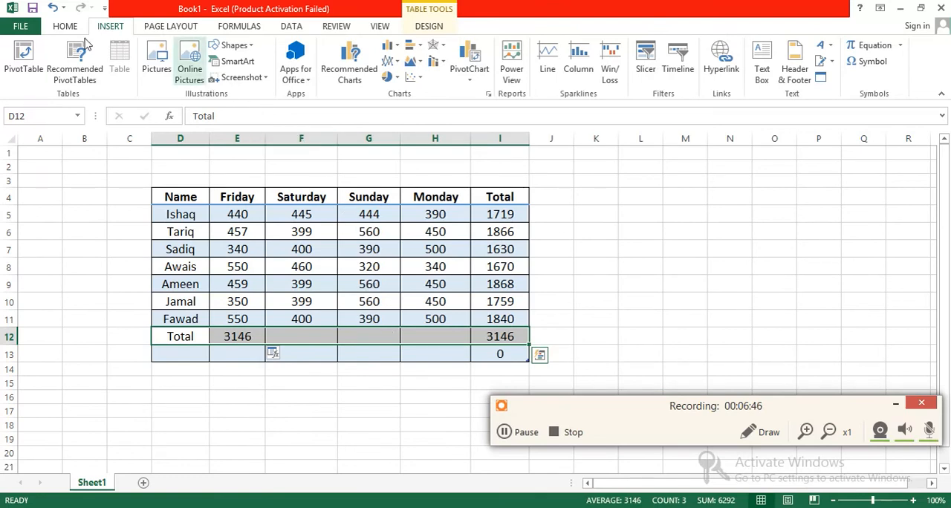
left_click(64, 26)
left_click(120, 72)
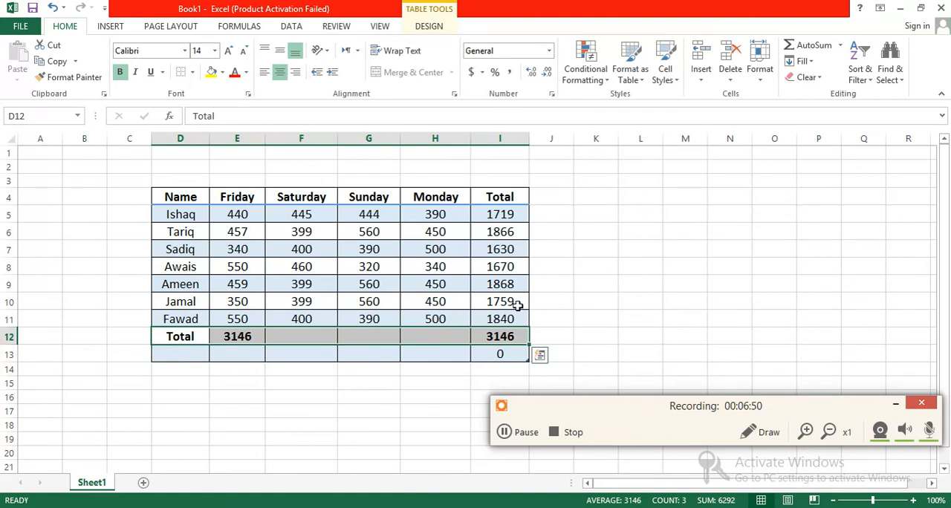
left_click_drag(492, 215, 509, 316)
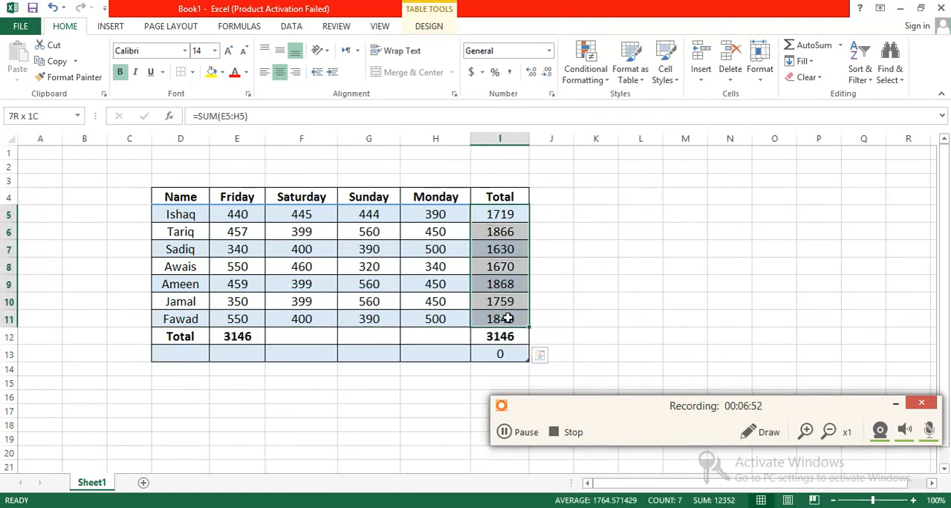
left_click(121, 75)
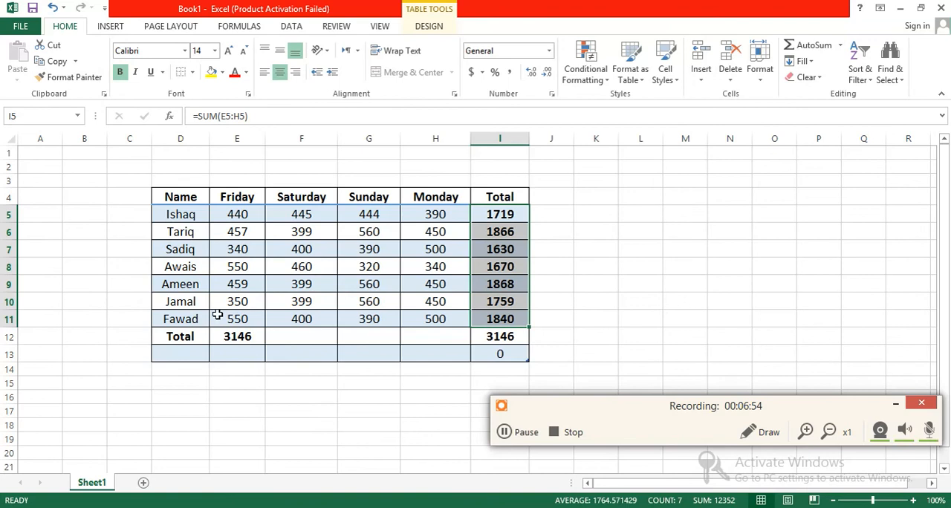
Enter the formula =SUM(F5:F11) in F12 to total the Saturday column
left_click(292, 338)
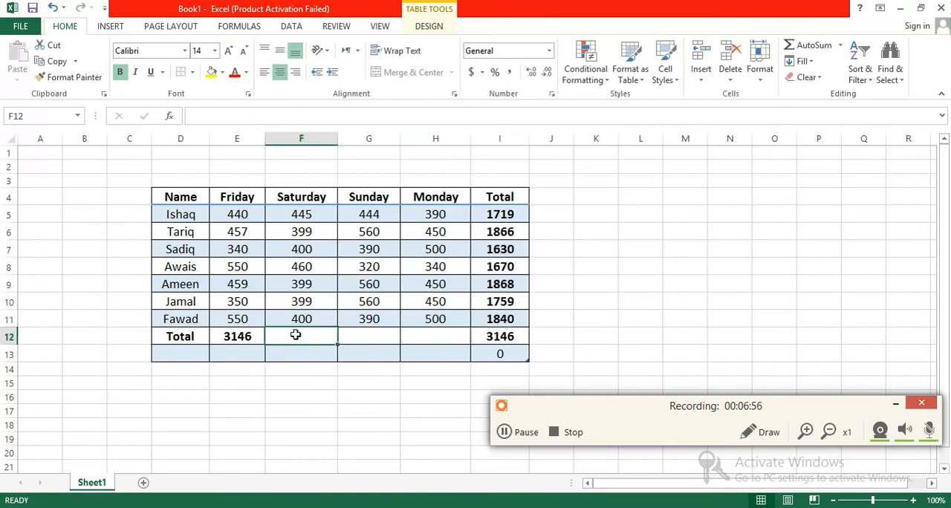
type("=")
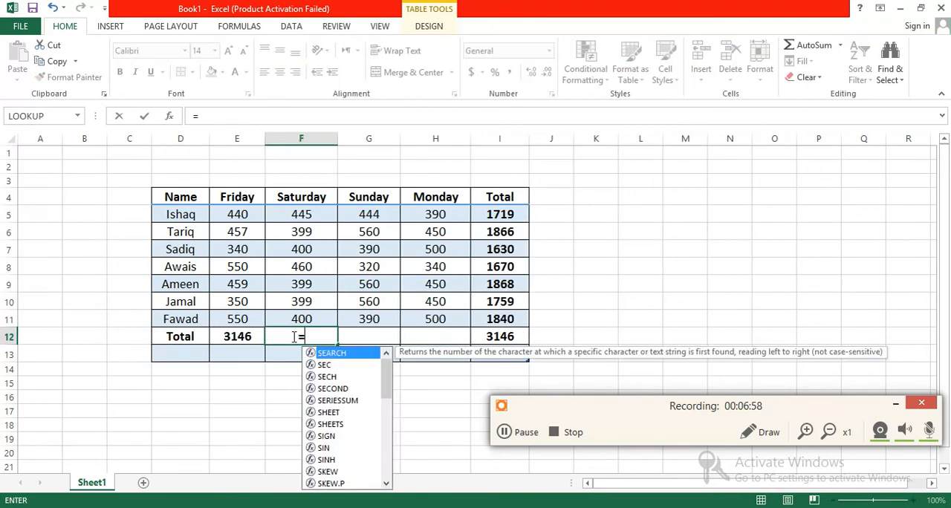
type("SUM(")
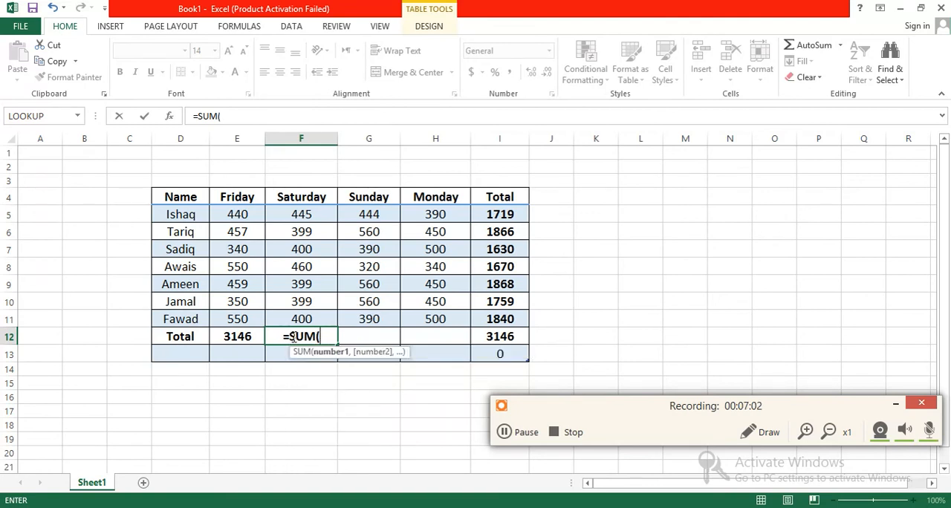
type("F5")
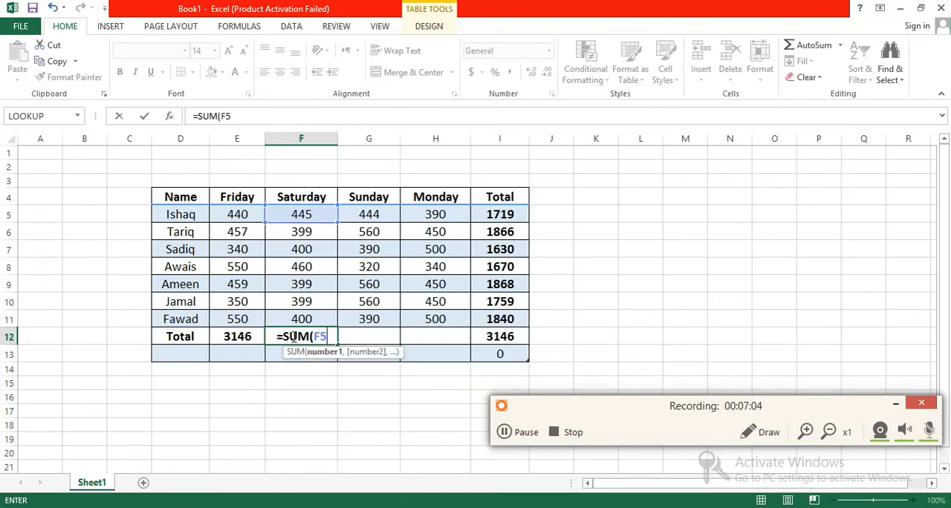
type(":F11")
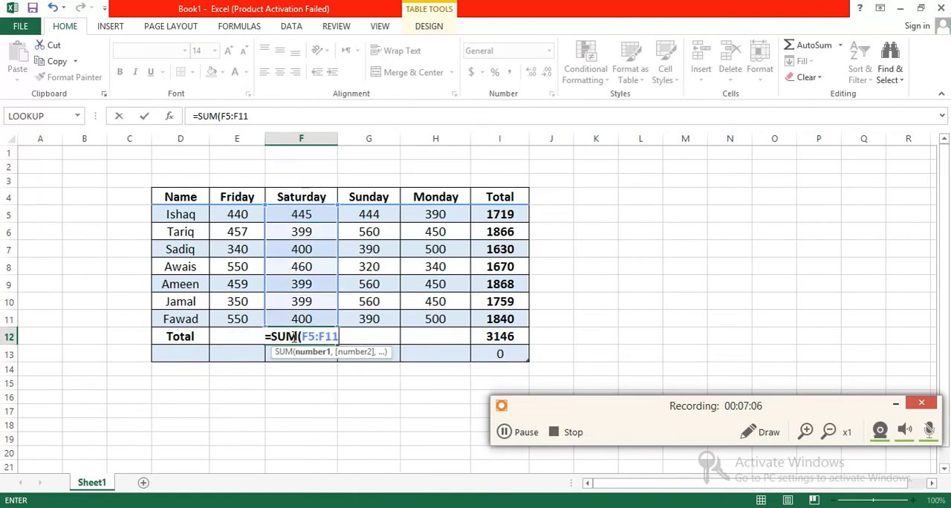
type(")")
key("Return")
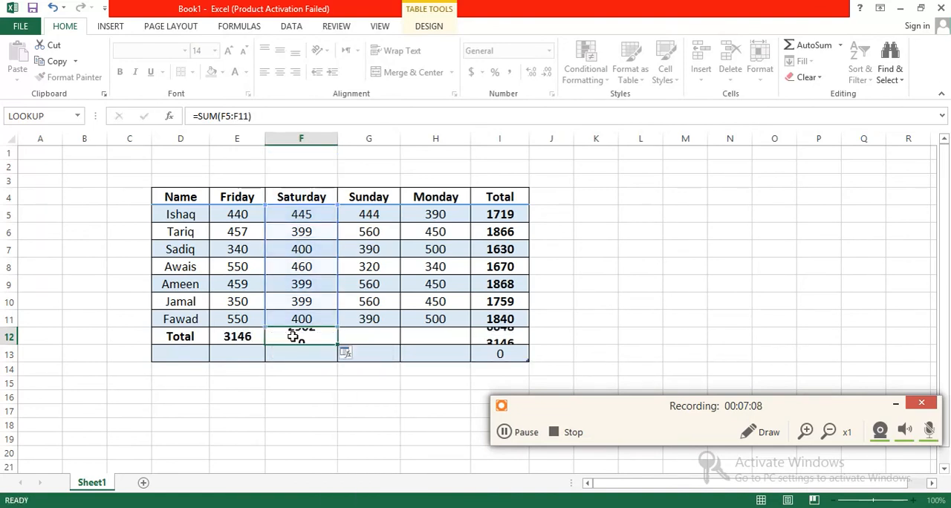
Enter the formula =SUM(G5:G11) in G12 to total the Sunday column
left_click(375, 338)
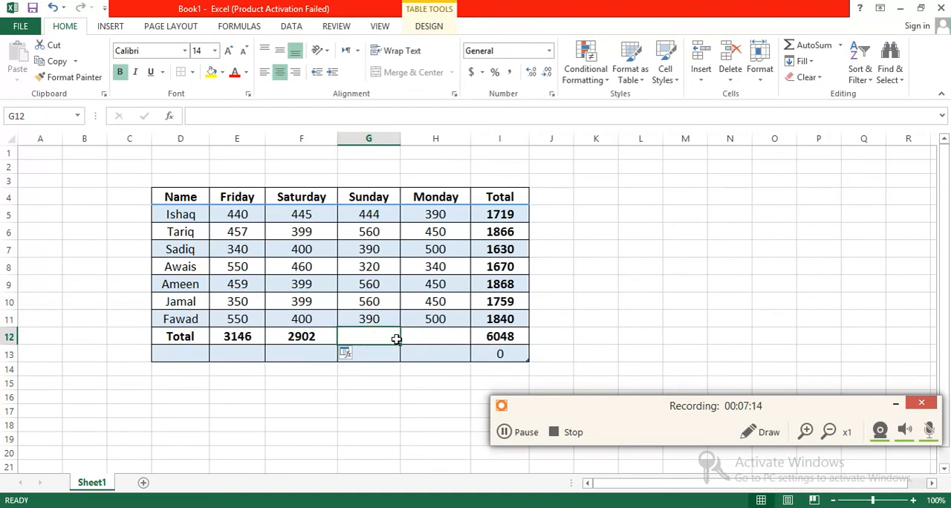
type("=SU")
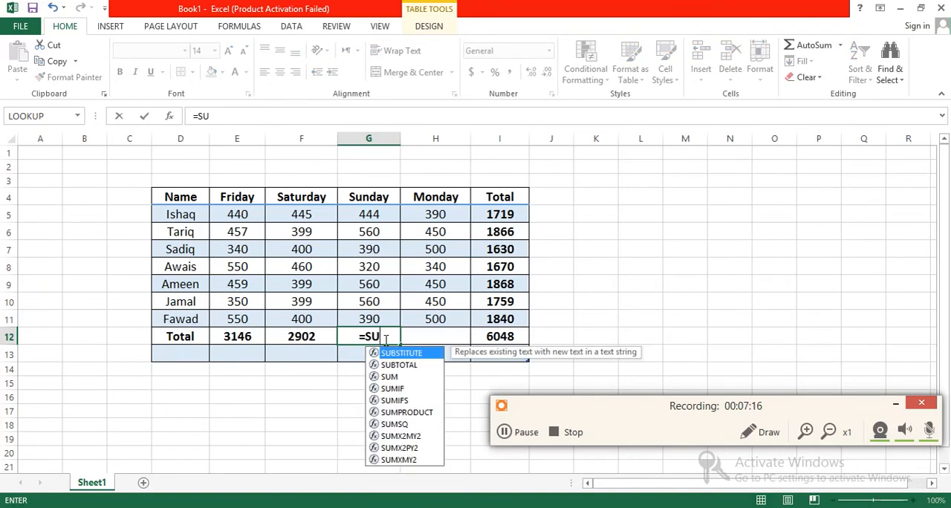
type("m(")
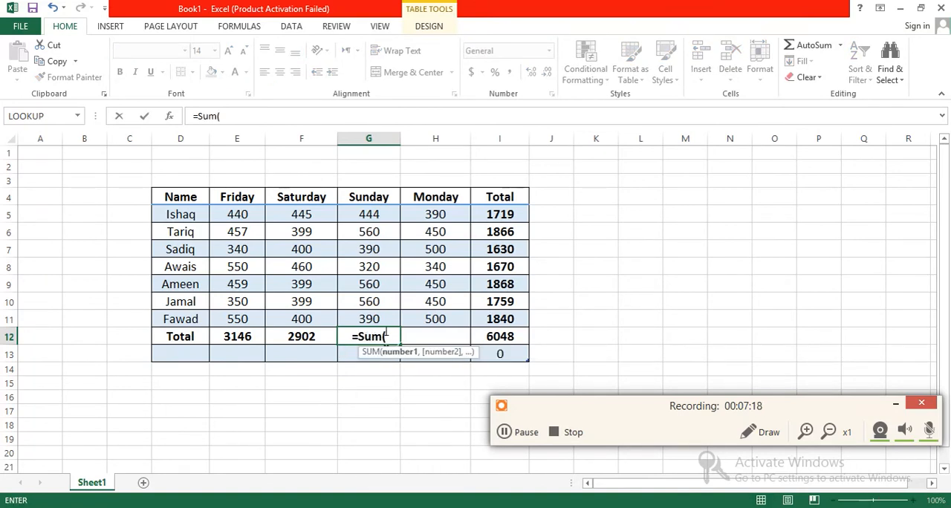
type("G5:")
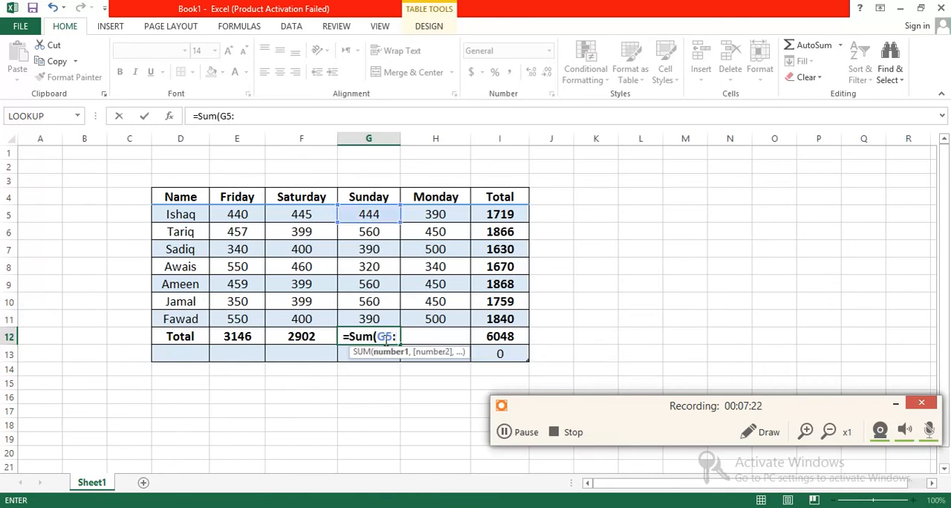
type("G11")
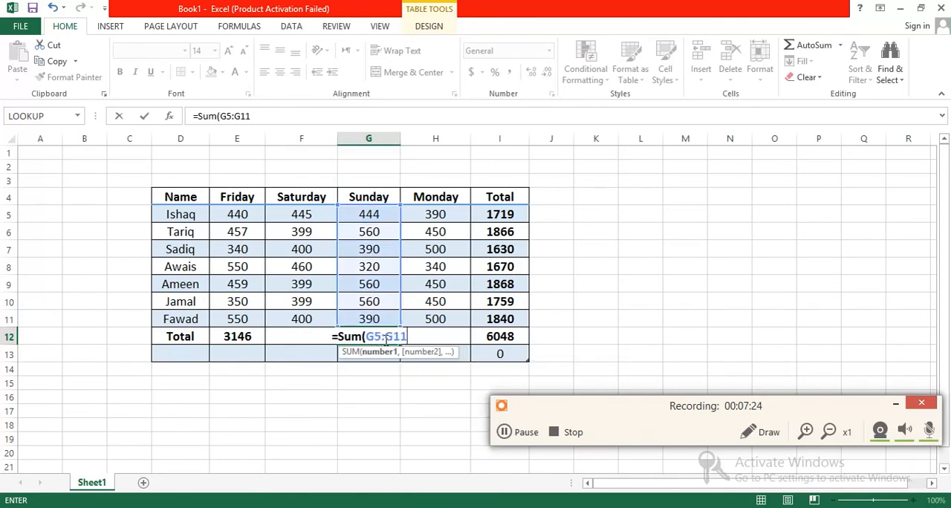
type(")")
key("Return")
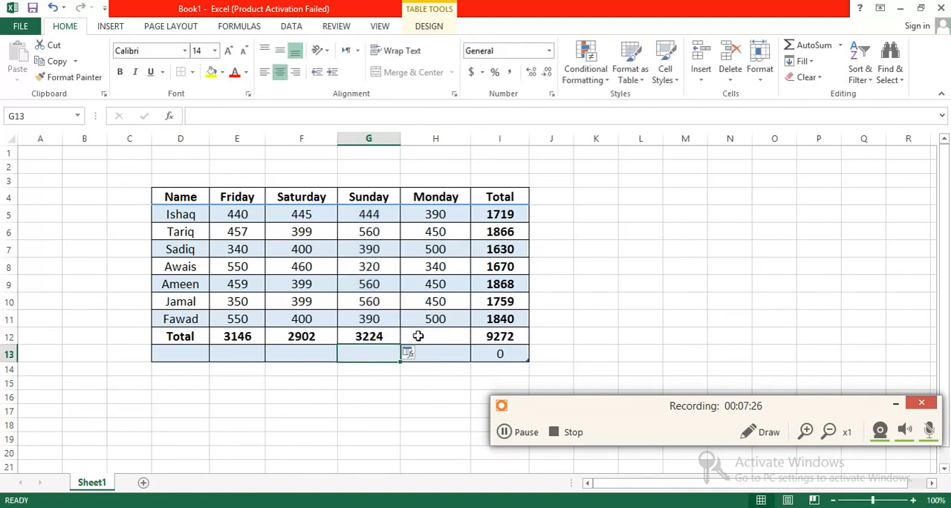
Enter the formula =SUM(H5:H11) in H12 to total the Monday column
left_click(418, 336)
type("=")
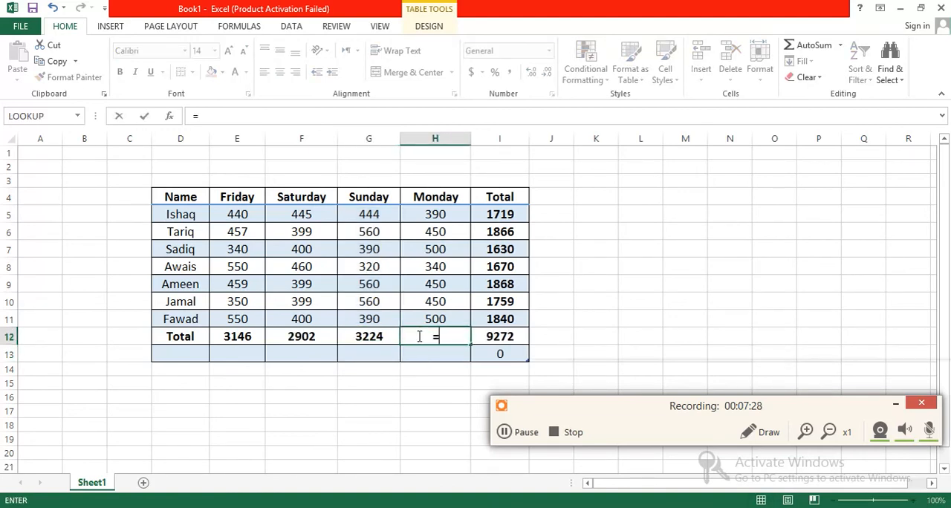
type("SUM(")
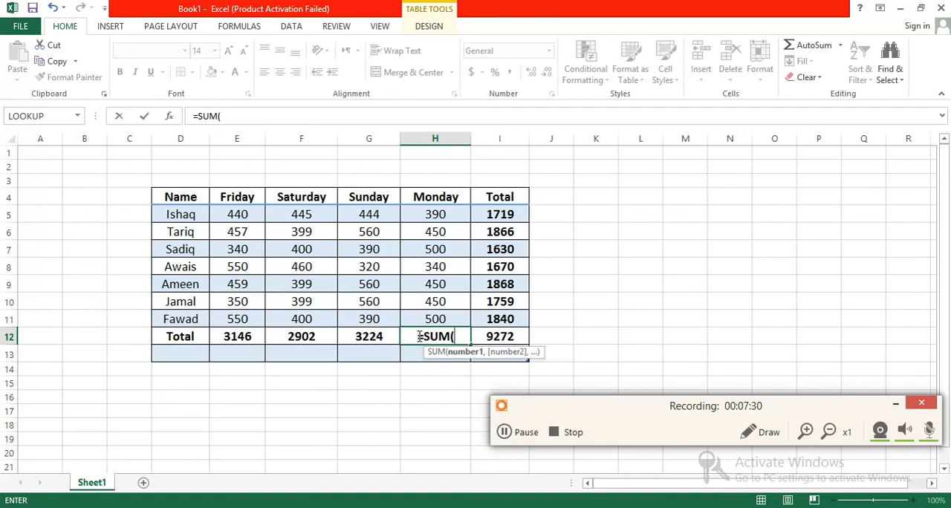
type("H5:")
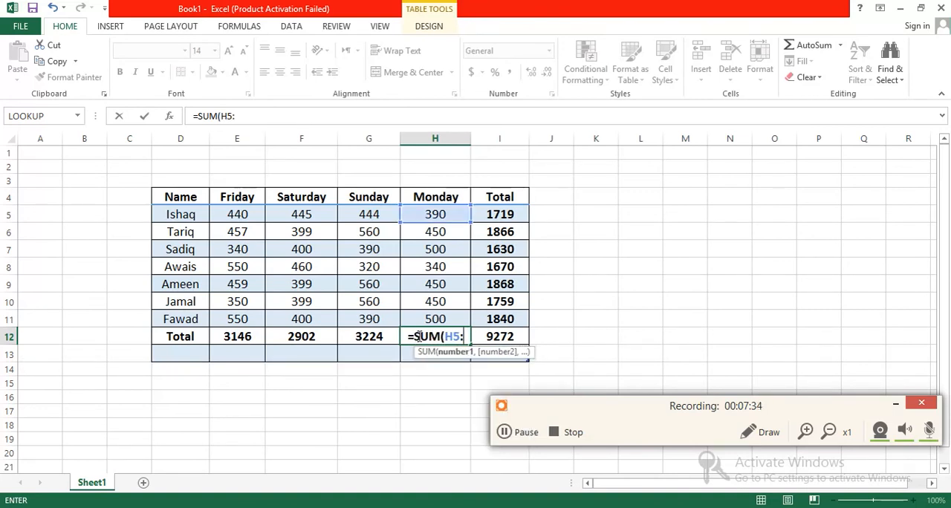
type("H11")
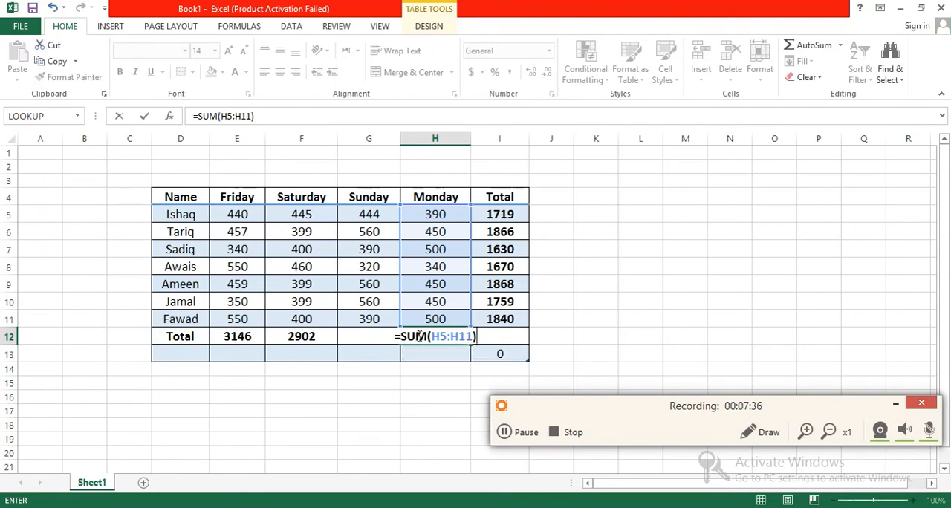
key("Return")
left_click(420, 390)
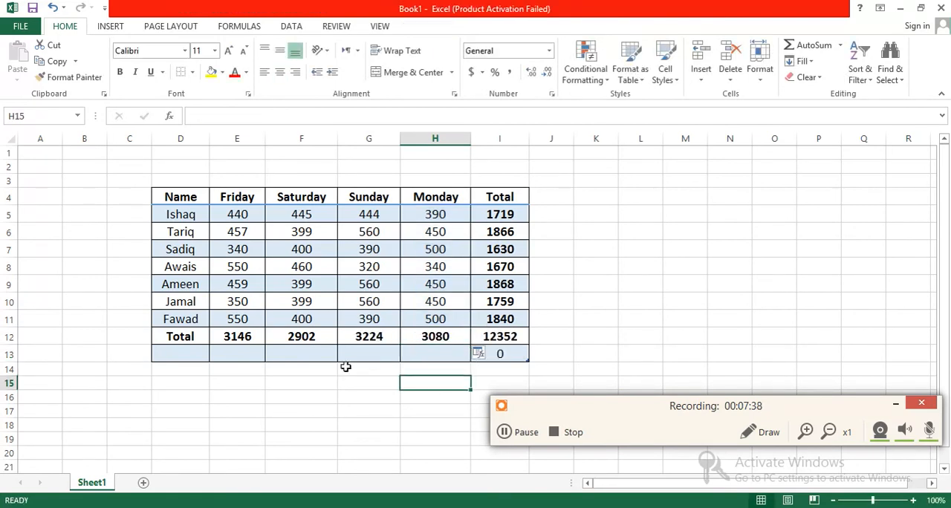
Delete the unused table row D13:I13 below the Total row
left_click_drag(505, 354, 176, 352)
right_click(176, 355)
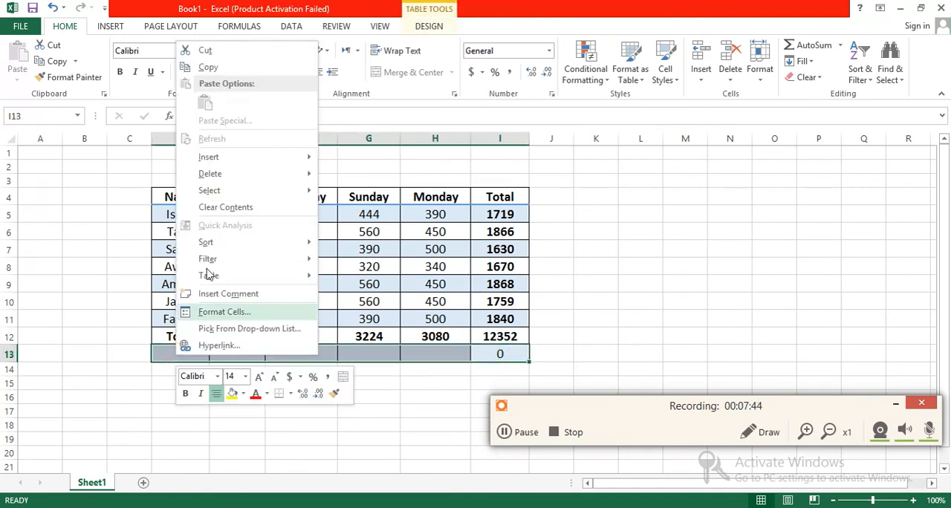
mouse_move(209, 175)
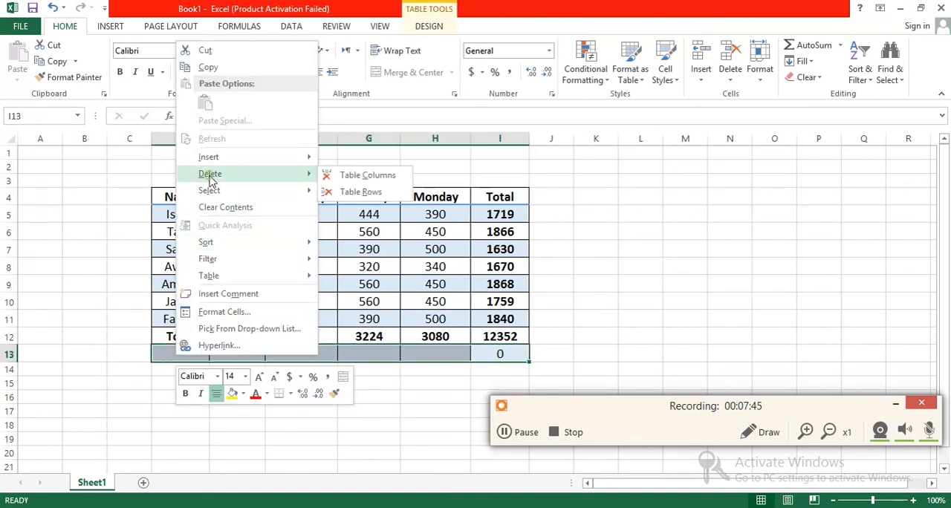
left_click(360, 192)
left_click_drag(350, 399, 405, 399)
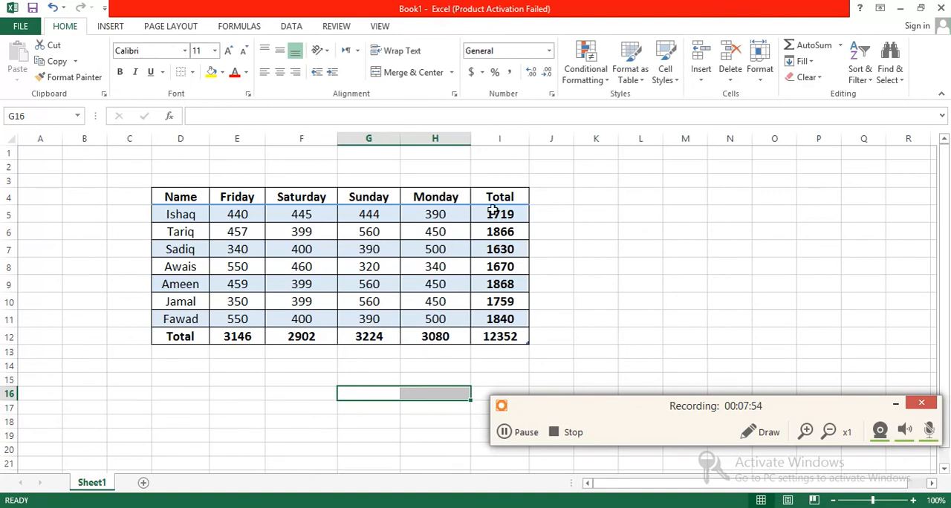
left_click(532, 351)
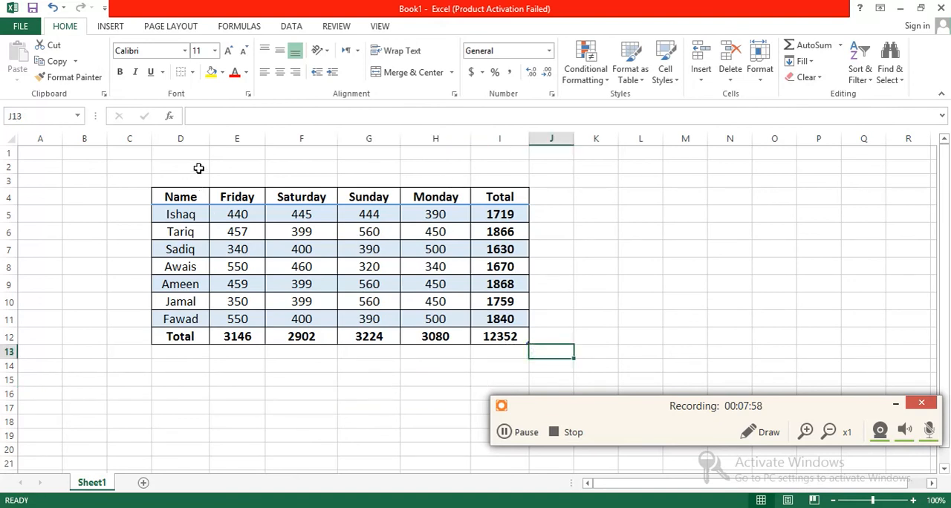
Enter the title Daily Earn Money in E2, above the table
left_click(229, 165)
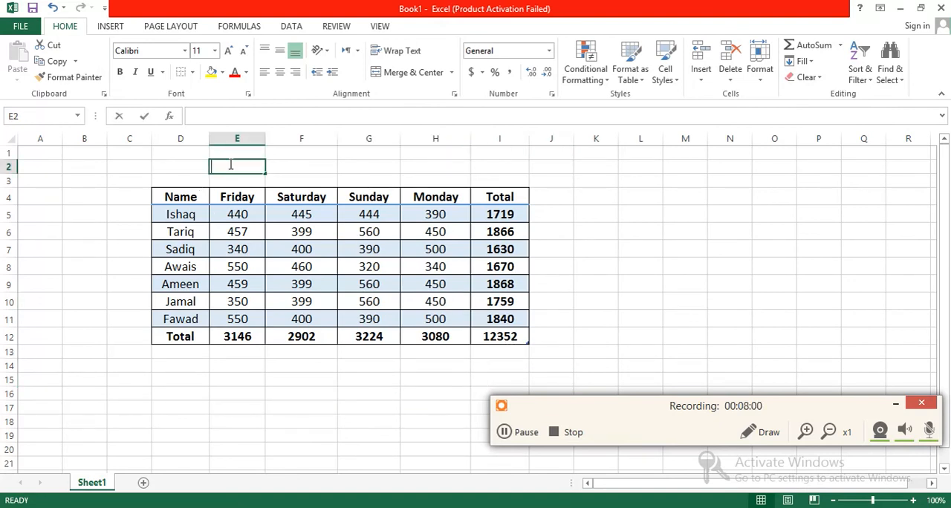
type("Dail")
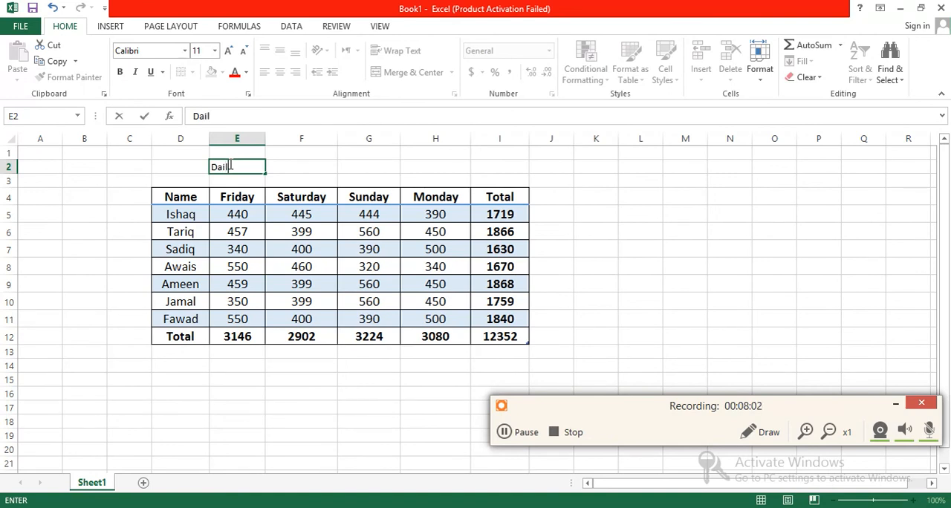
type("y Earn Money")
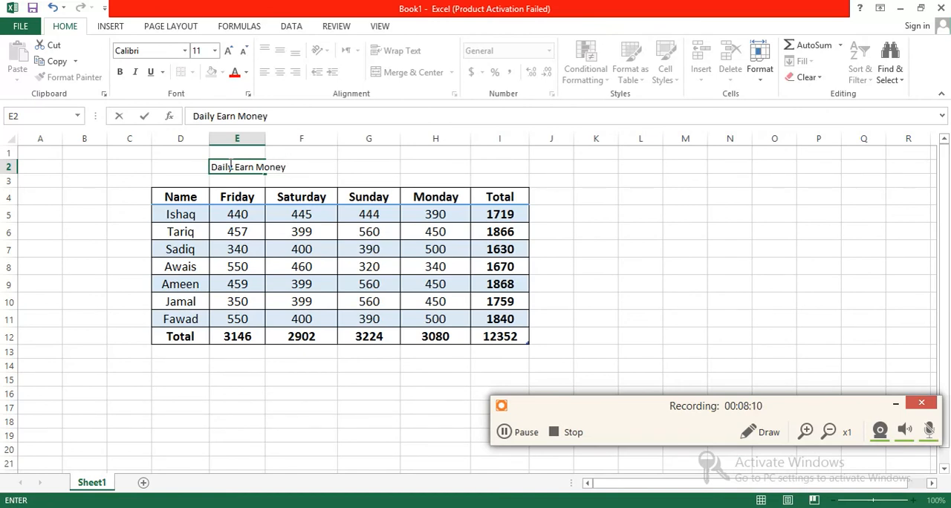
left_click(258, 405)
Merge and center the title across E2:F2 and enlarge its font to size 18
left_click(215, 166)
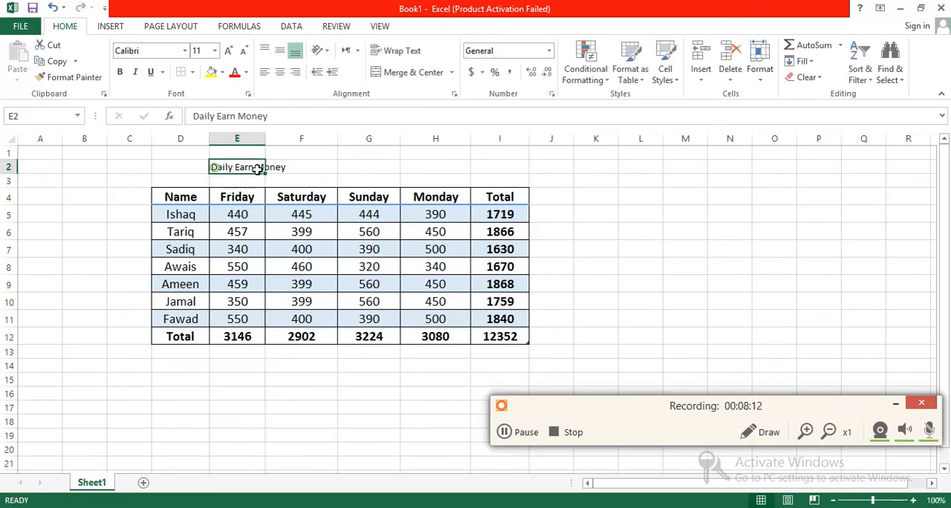
left_click_drag(257, 170, 276, 168)
left_click(411, 75)
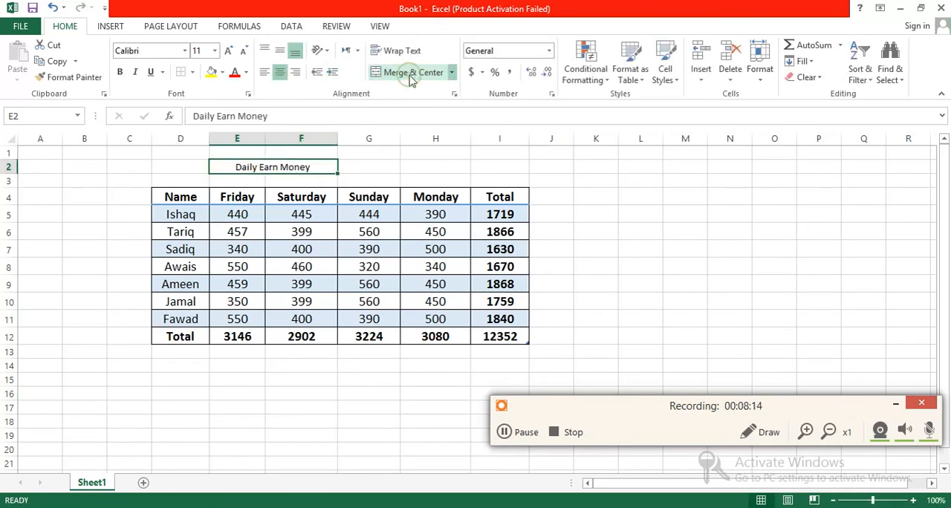
left_click(228, 51)
left_click(228, 52)
left_click(228, 52)
left_click(228, 52)
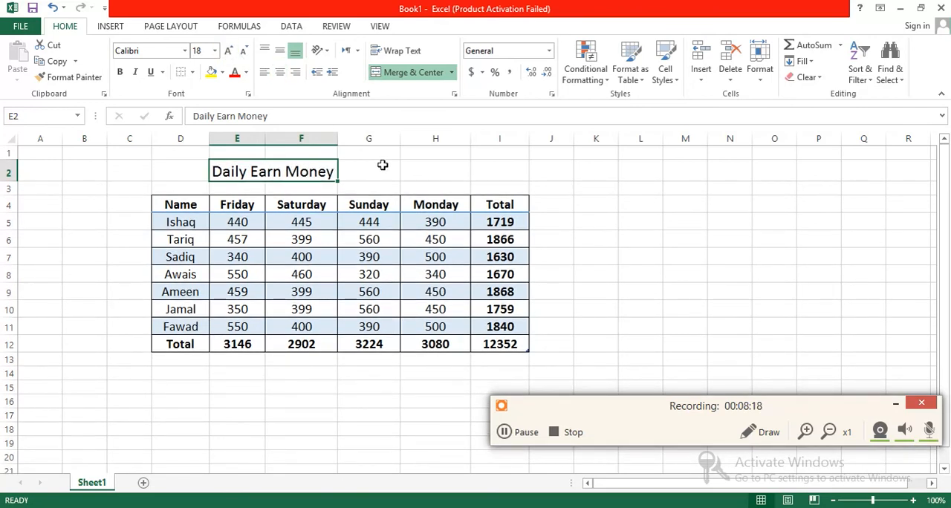
Extend the merged, centered title across E2:H2 and format it bold at font size 20
left_click_drag(414, 175, 292, 173)
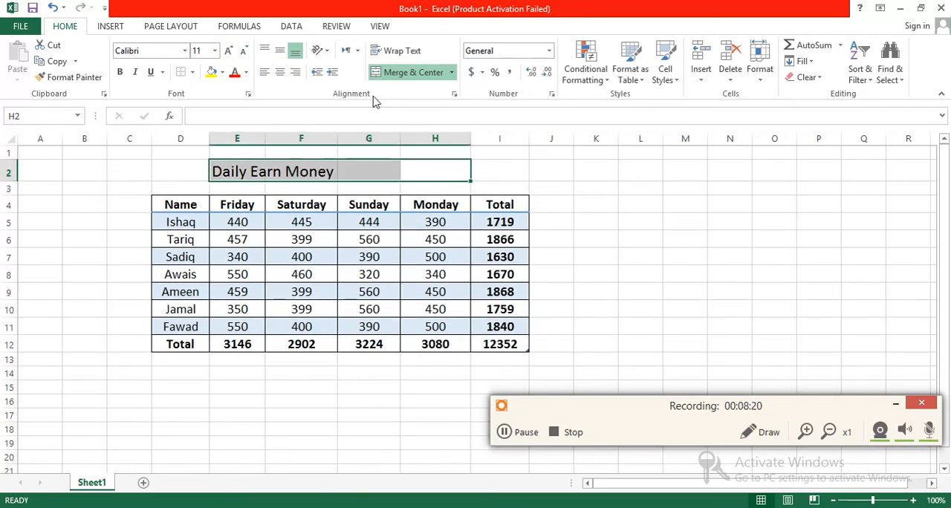
left_click(408, 72)
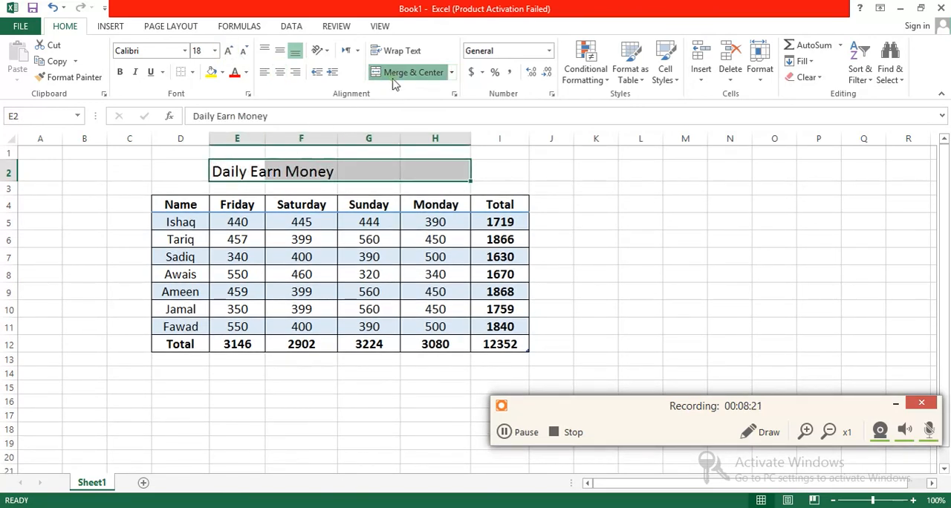
left_click(228, 52)
left_click(120, 72)
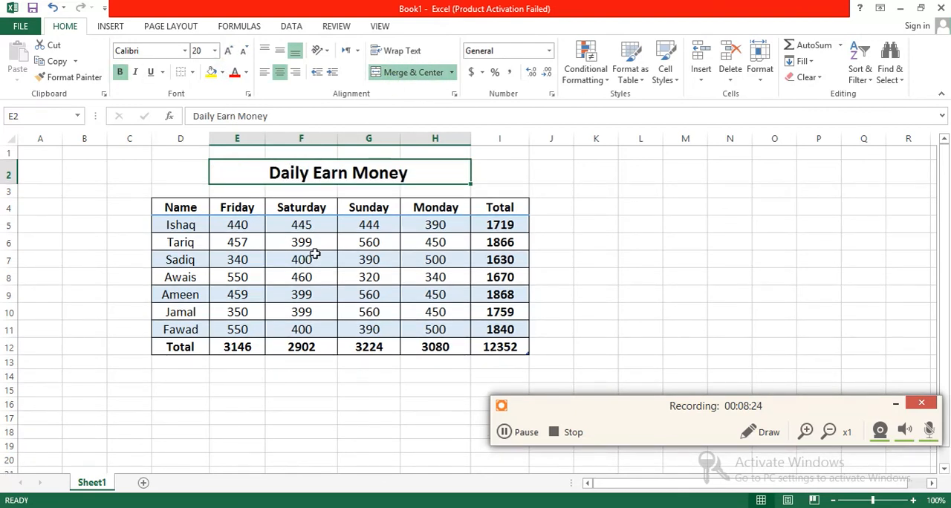
left_click(625, 277)
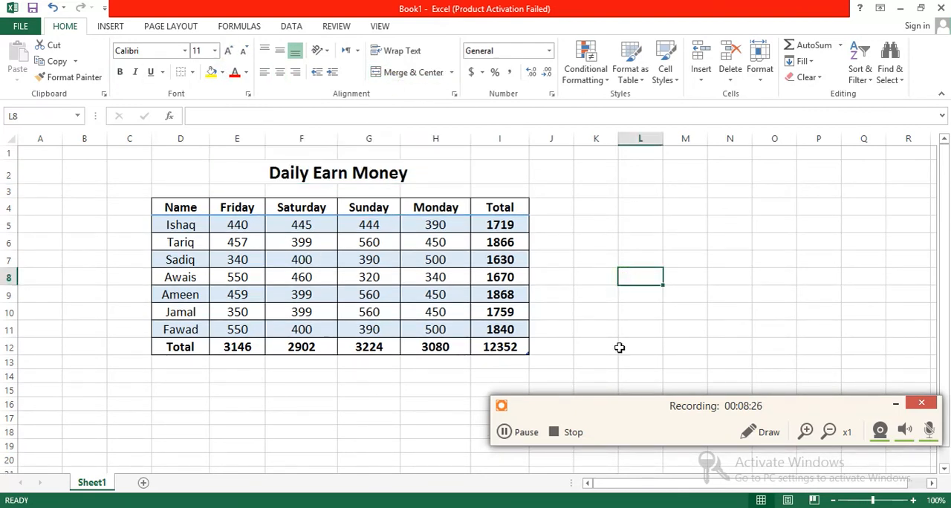